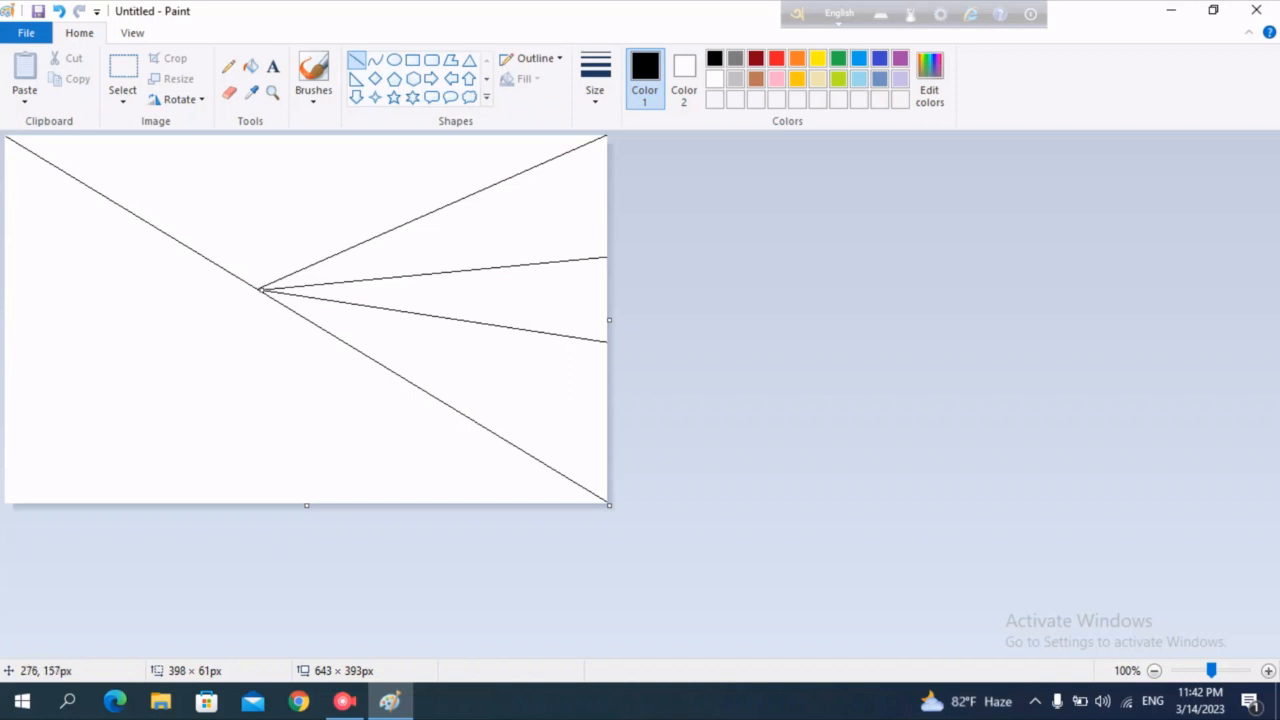
Draw straight black lines from the rays' meeting point to the canvas edges, dividing the remaining area into wedges.
mouse_move(258, 289)
left_mouse_down()
mouse_move(219, 305)
mouse_move(0, 269)
left_mouse_up()
mouse_move(260, 289)
left_mouse_down()
mouse_move(110, 392)
mouse_move(5, 383)
left_mouse_up()
left_click_drag(258, 289, 300, 504)
Fill the upper-left wedges with turquoise and the neighbouring wedge at the top edge with light turquoise.
left_click(858, 79)
left_click(858, 58)
left_click(250, 66)
left_click(150, 190)
left_click(858, 79)
left_click(285, 175)
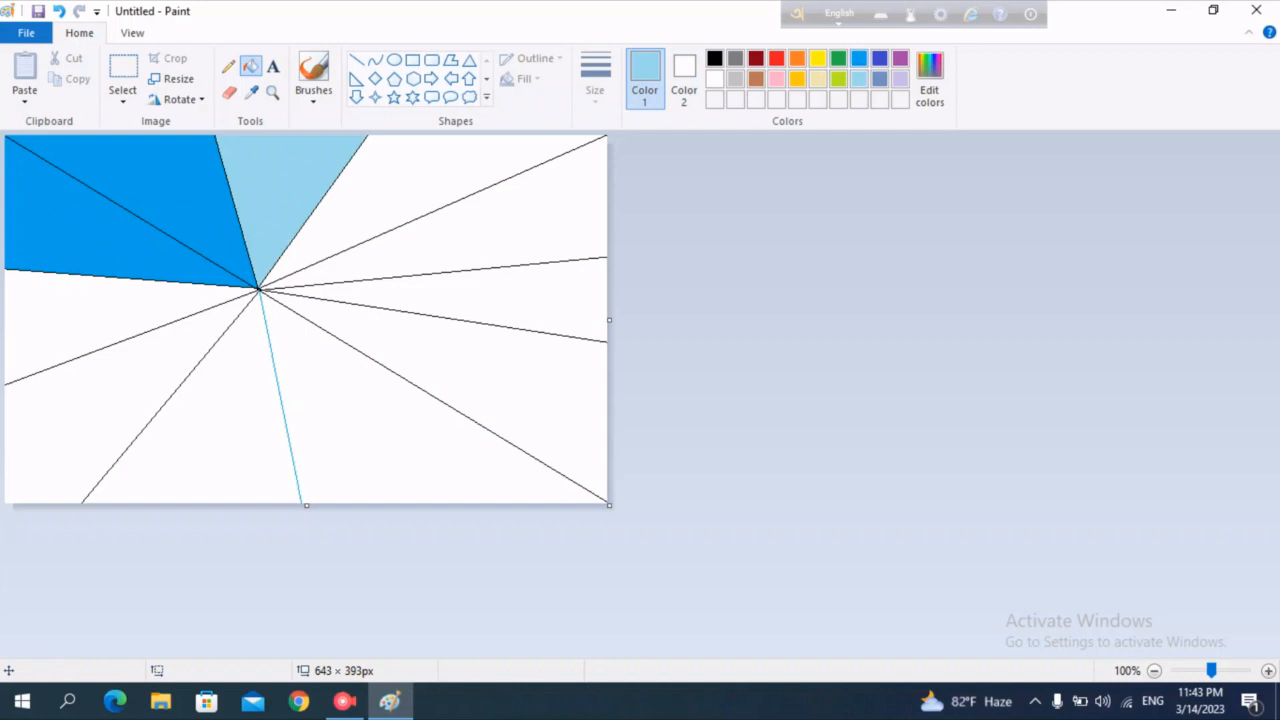
Fill the upper-right wedge with turquoise and the three wedges along the right edge with light turquoise.
left_click(858, 58)
left_click(430, 180)
left_click(858, 79)
left_click(577, 215)
left_click(540, 390)
left_click(540, 300)
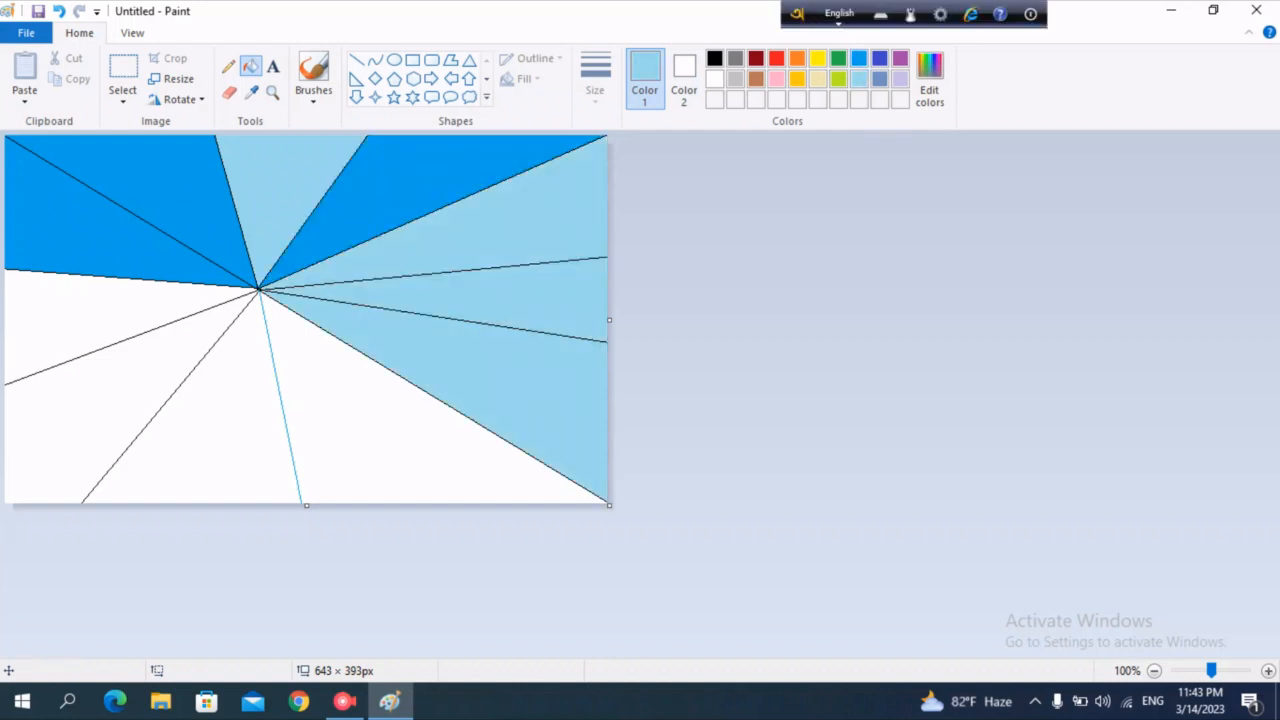
Fill the middle right and lower-right wedges with turquoise and the adjoining bottom wedge with light turquoise.
left_click(858, 58)
left_click(540, 300)
left_click(450, 460)
left_click(858, 79)
left_click(200, 450)
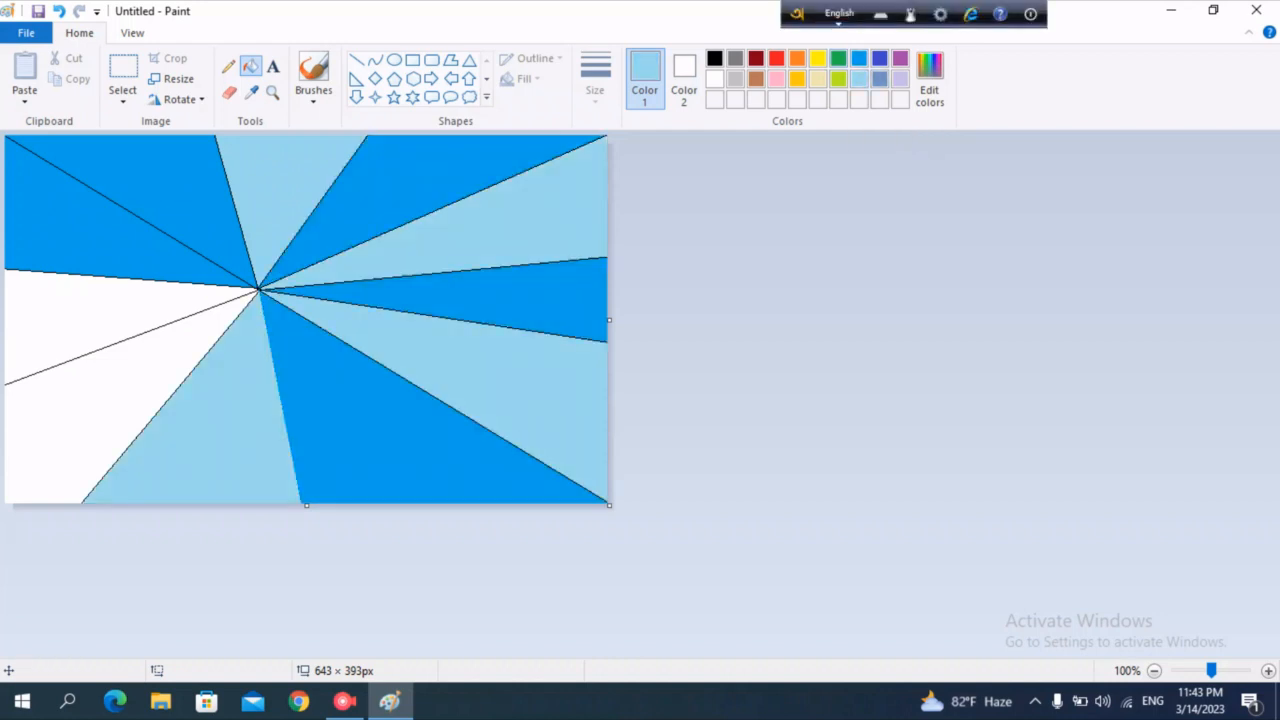
Fill the remaining lower-left wedge with turquoise and the left-edge wedge above it with light turquoise.
left_click(858, 58)
left_click(130, 420)
left_click(858, 79)
left_click(90, 320)
Resize the picture horizontally to 1 percent twice without maintaining the aspect ratio, keeping the vertical scale at 100 percent.
left_click(172, 78)
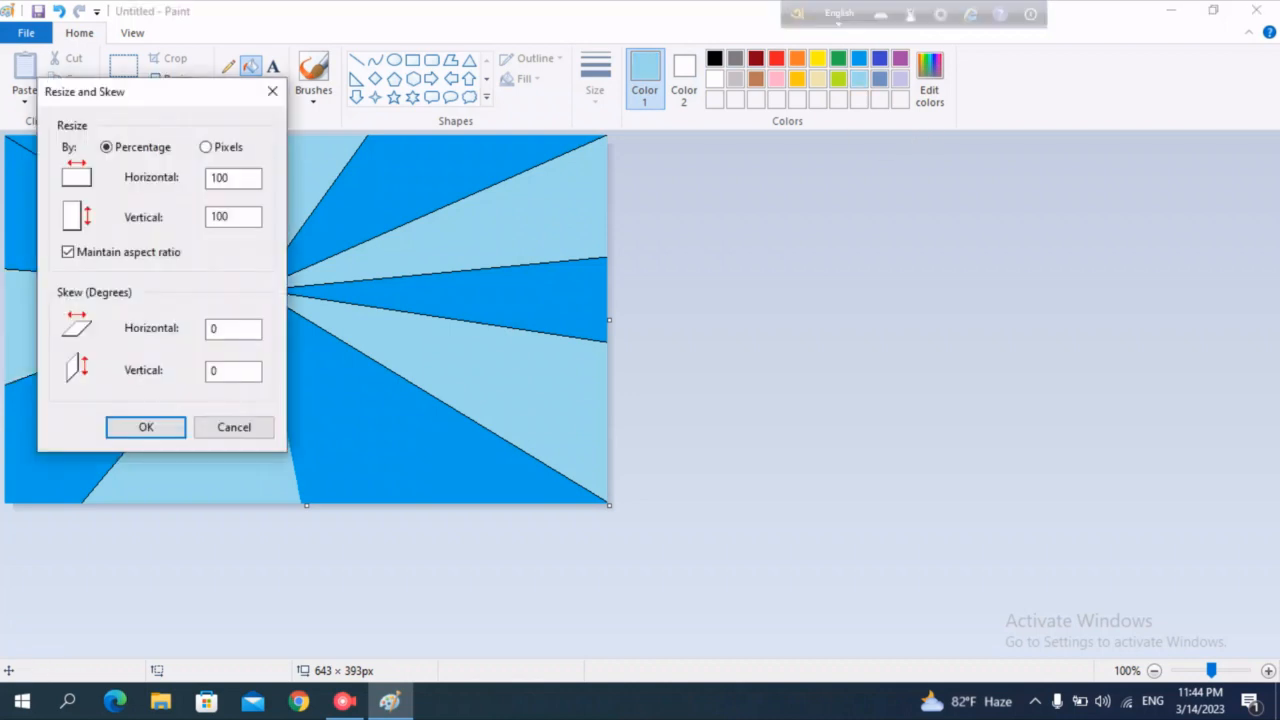
type("1")
key("Return")
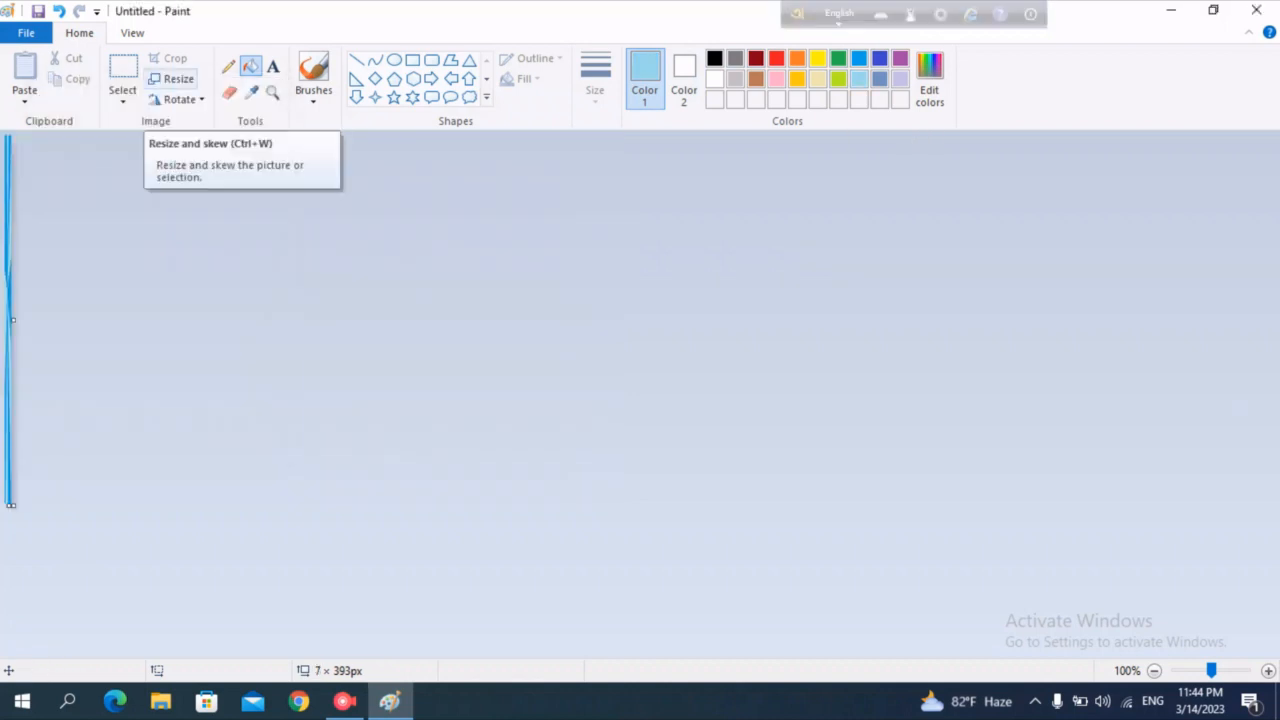
left_click(172, 78)
type("1")
key("Return")
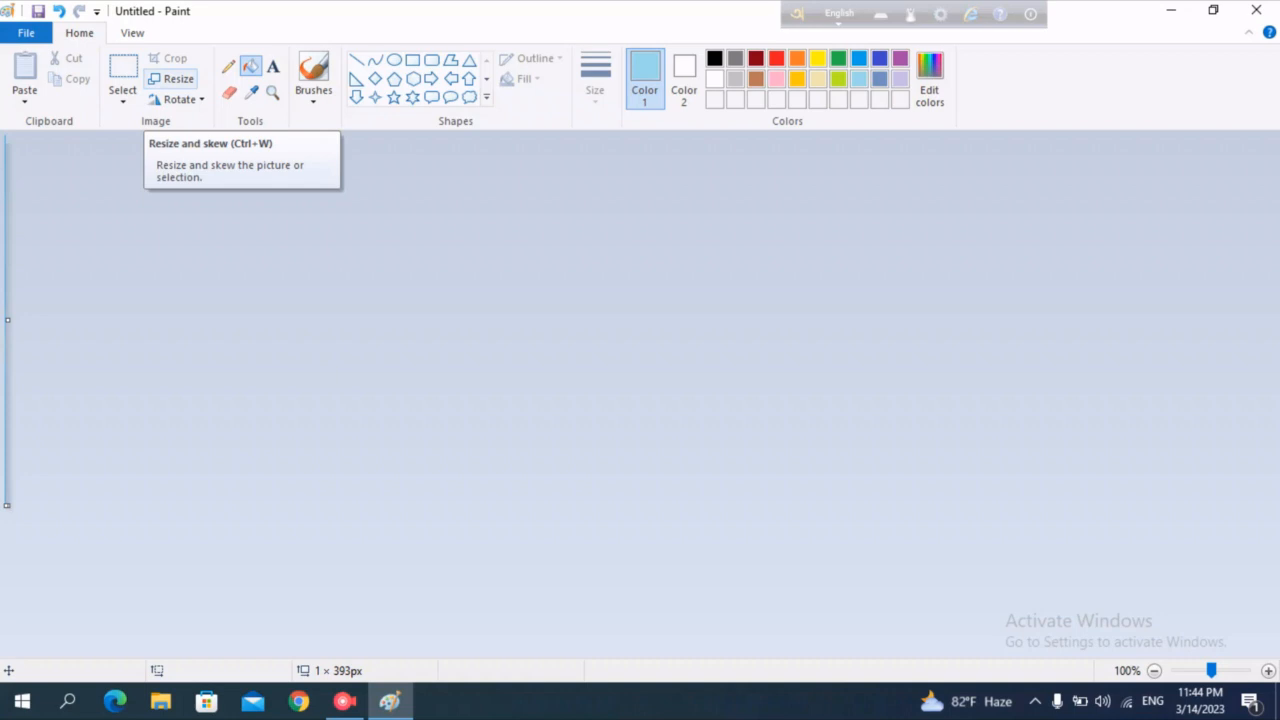
Stretch the picture horizontally by 500 percent four times, keeping the vertical scale at 100 percent.
left_click(172, 78)
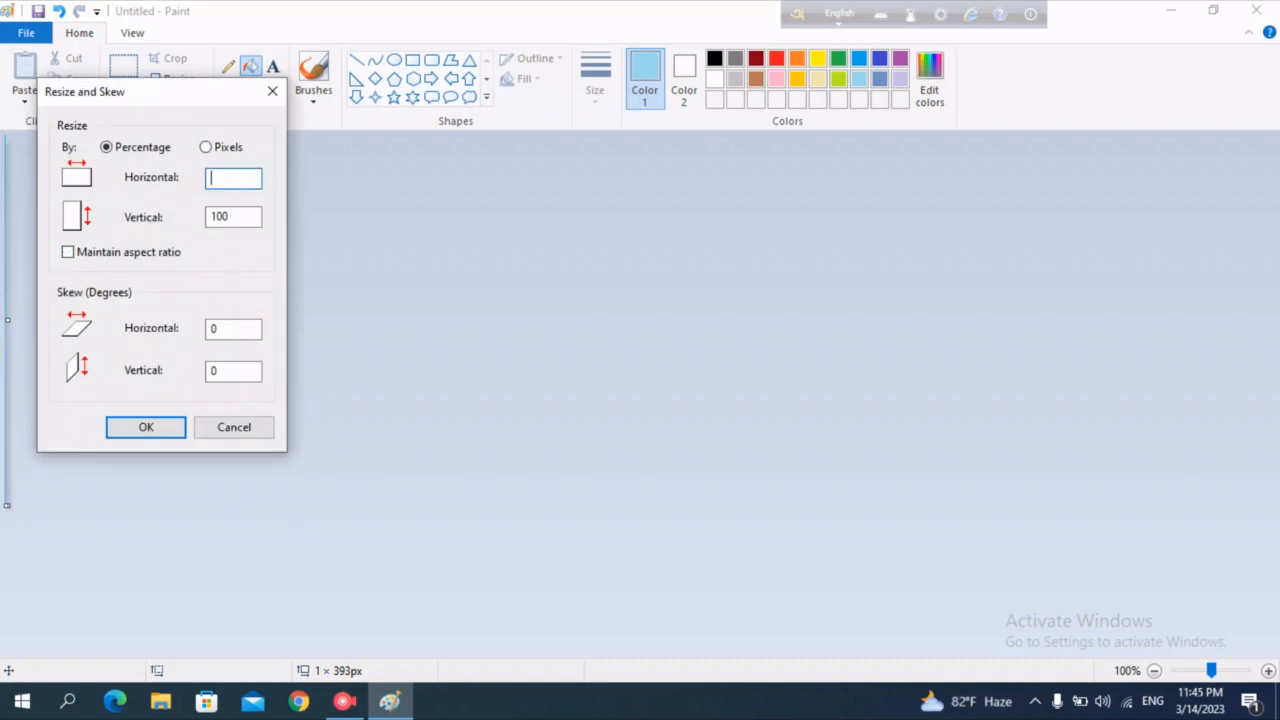
type("500")
key("Return")
left_click(172, 78)
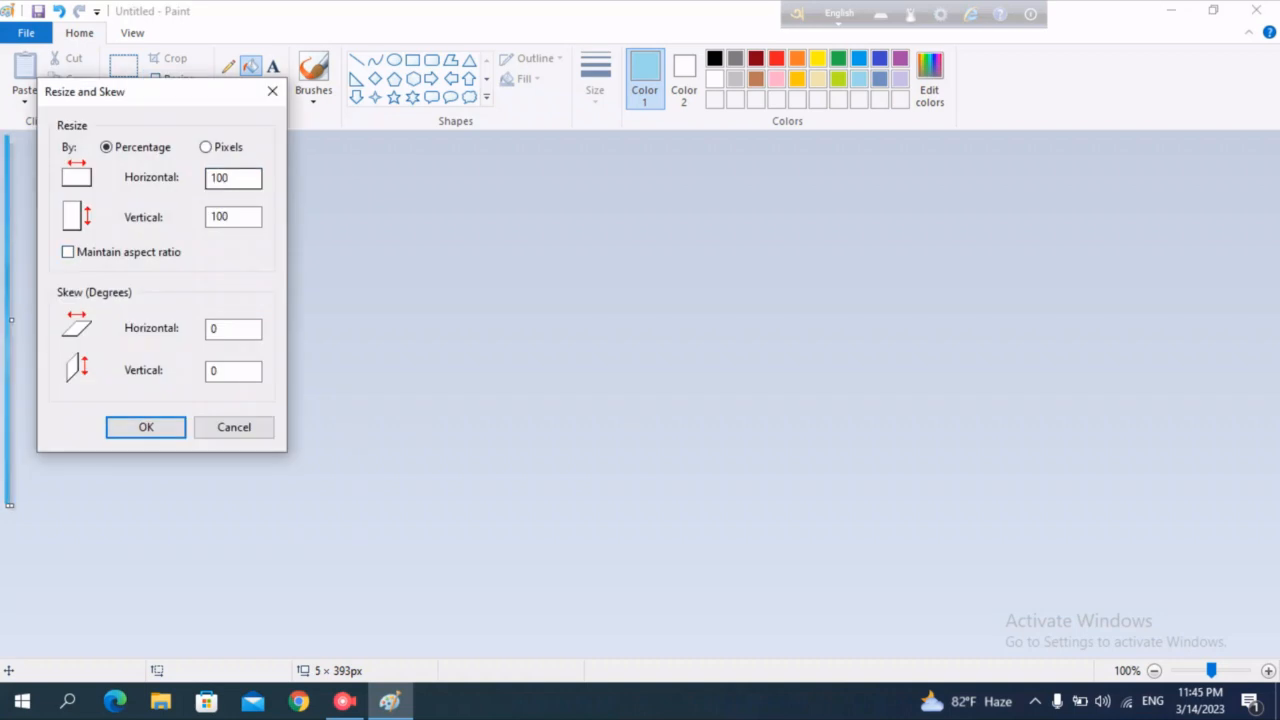
type("500")
key("Return")
left_click(172, 78)
type("500")
key("Return")
left_click(172, 78)
left_click(234, 427)
key("ctrl+w")
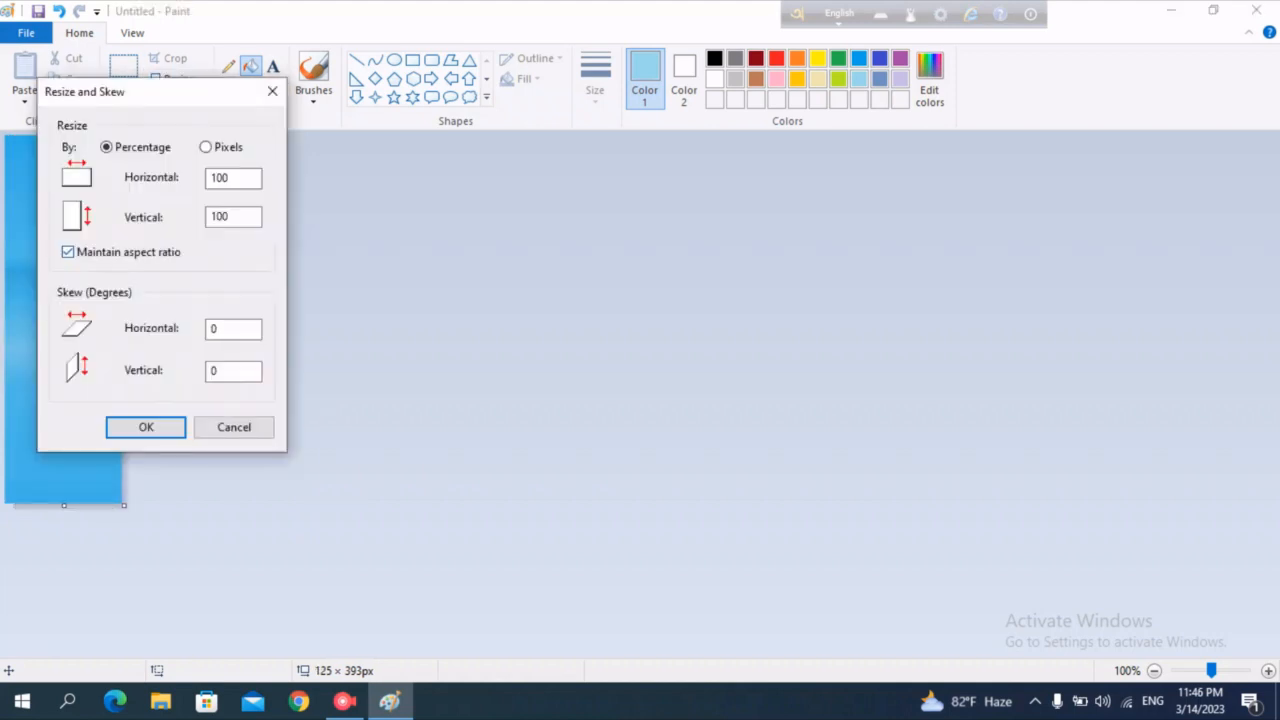
key("Return")
Stretch the picture horizontally by 200 percent and reduce the canvas width to about 757 px.
key("ctrl+w")
type("2")
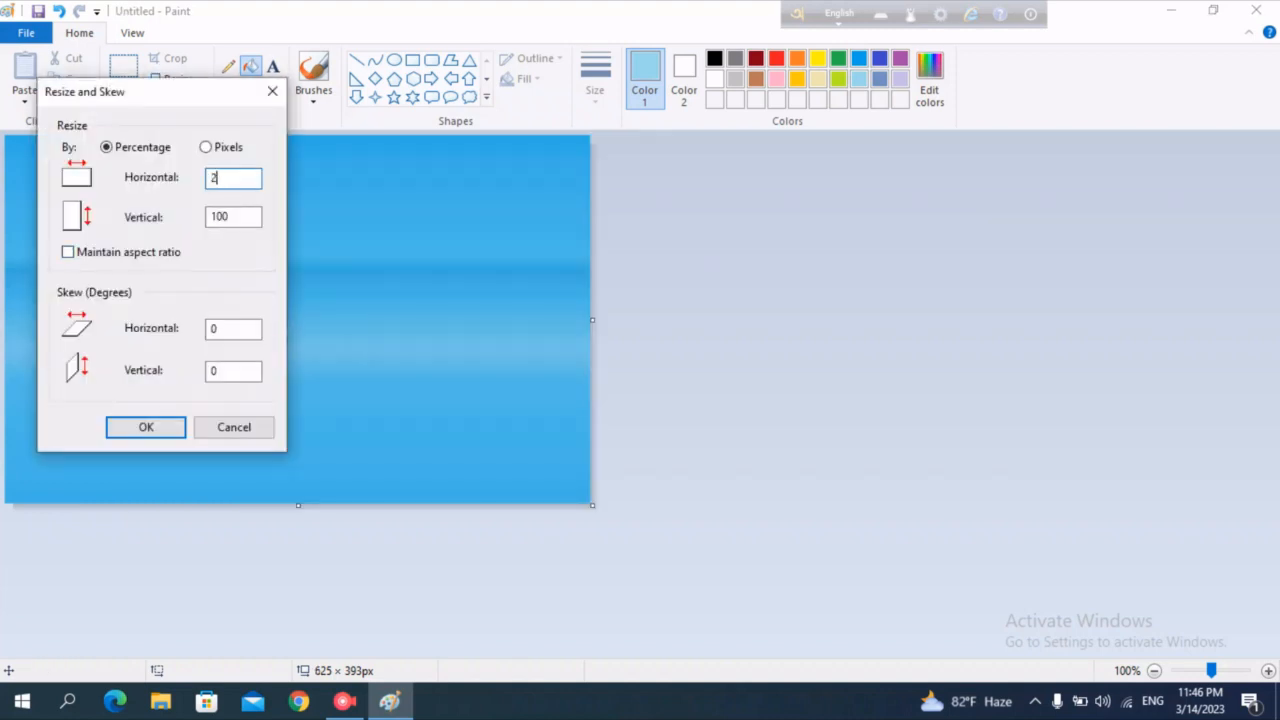
type("00")
key("Return")
left_click_drag(1178, 320, 716, 320)
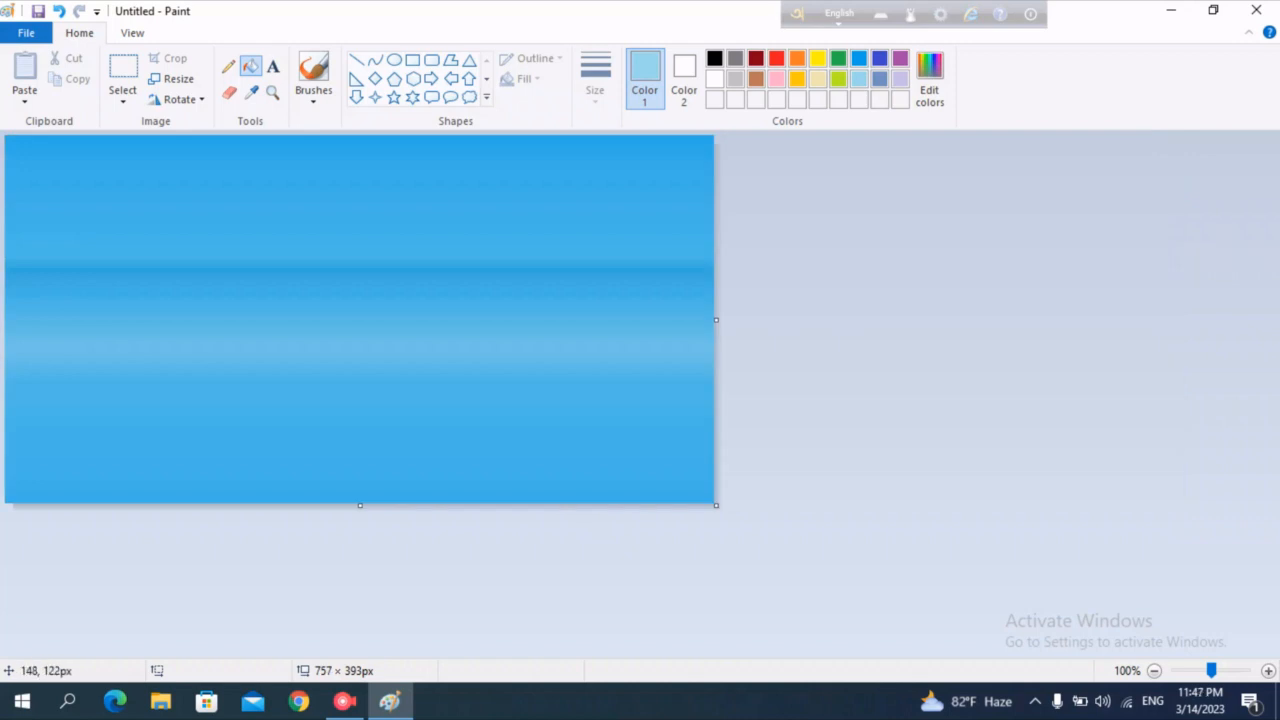
Select a band in the lower part of the gradient and move it up slightly.
left_click(123, 70)
left_click_drag(708, 388, 717, 499)
mouse_move(440, 350)
left_mouse_down()
mouse_move(440, 366)
mouse_move(440, 348)
left_mouse_up()
Try to paste a copy of the gradient's lower part over the water area and delete the copy.
left_click(123, 68)
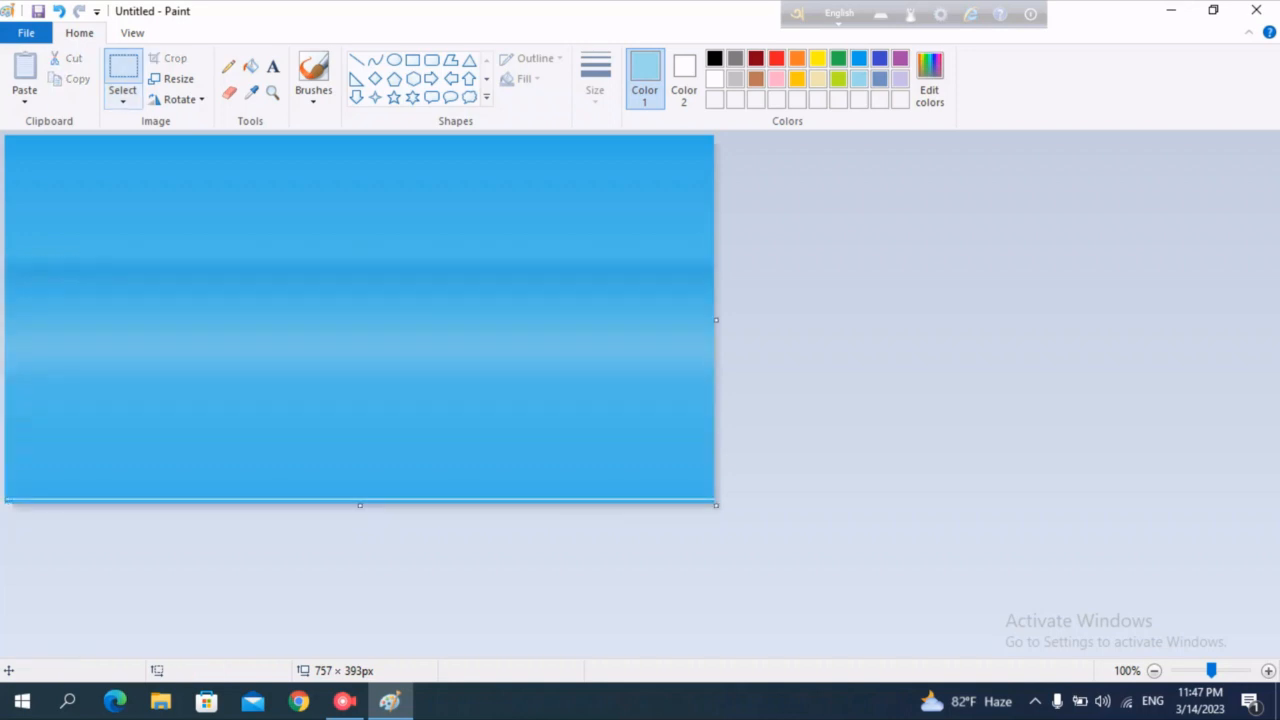
left_click_drag(6, 264, 303, 275)
left_click(140, 175)
left_click_drag(6, 268, 715, 502)
left_click(70, 79)
left_click(24, 68)
left_click_drag(360, 250, 360, 404)
right_click(386, 390)
left_click(412, 526)
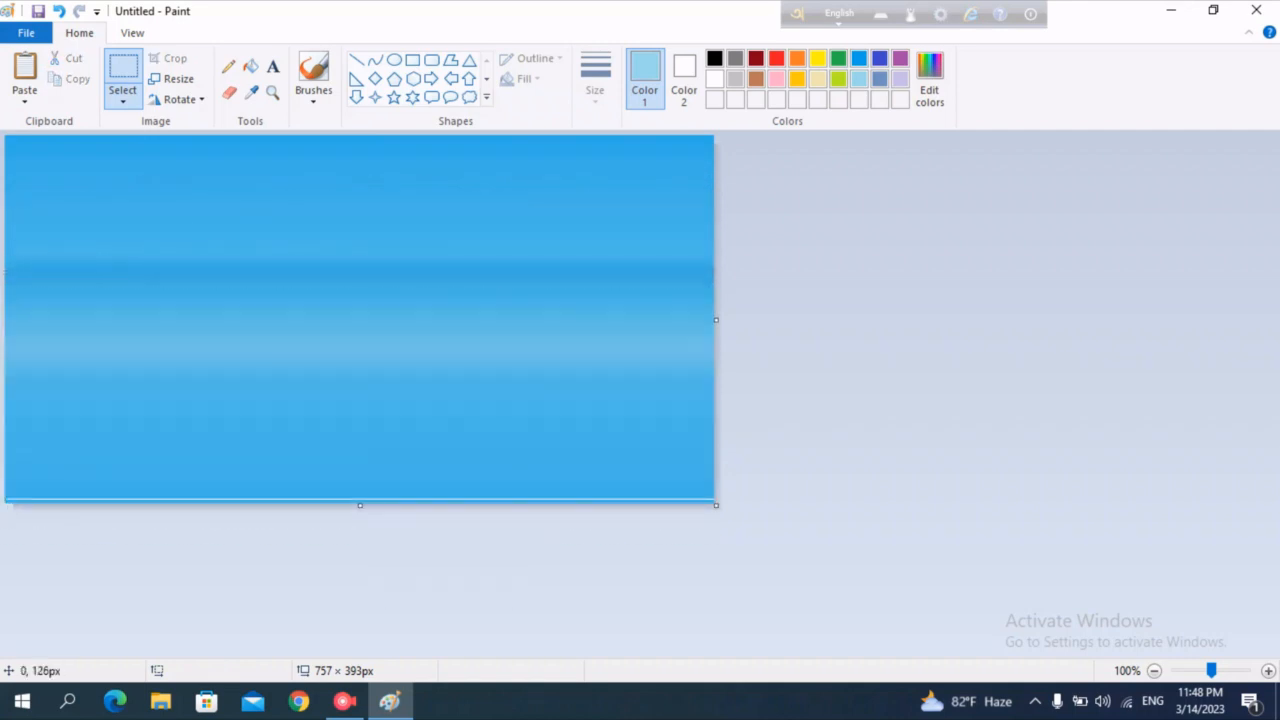
Place a copy of the upper 757 × 128 px gradient band just below the dark stripe and widen the canvas to about 989 px.
left_click_drag(5, 254, 720, 132)
left_click(70, 79)
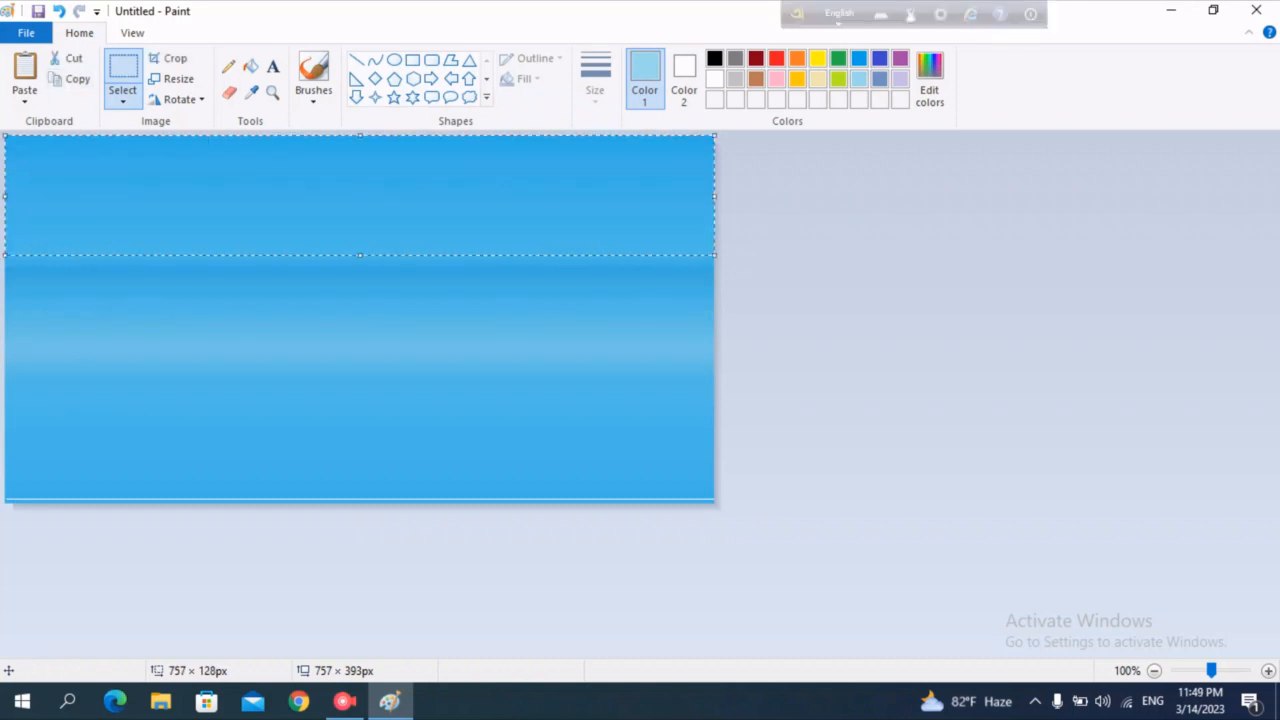
left_click(25, 72)
left_click_drag(177, 187, 186, 339)
left_click(220, 570)
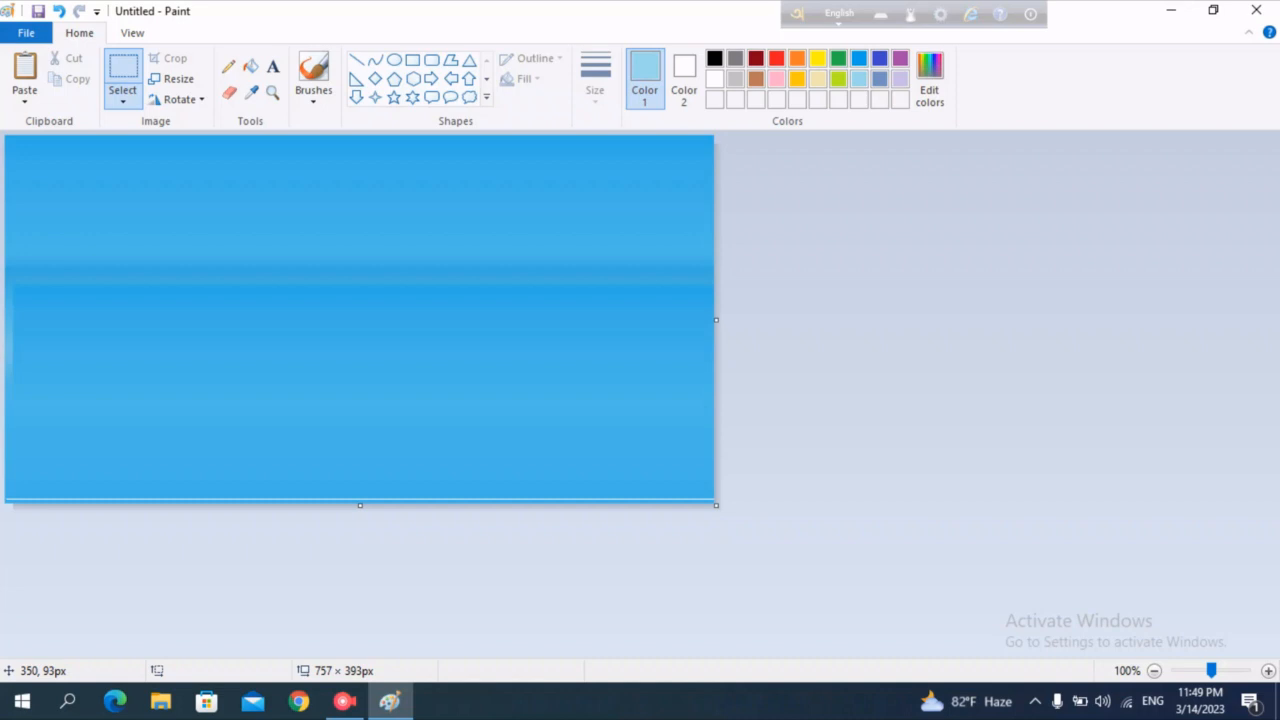
left_click_drag(716, 319, 933, 319)
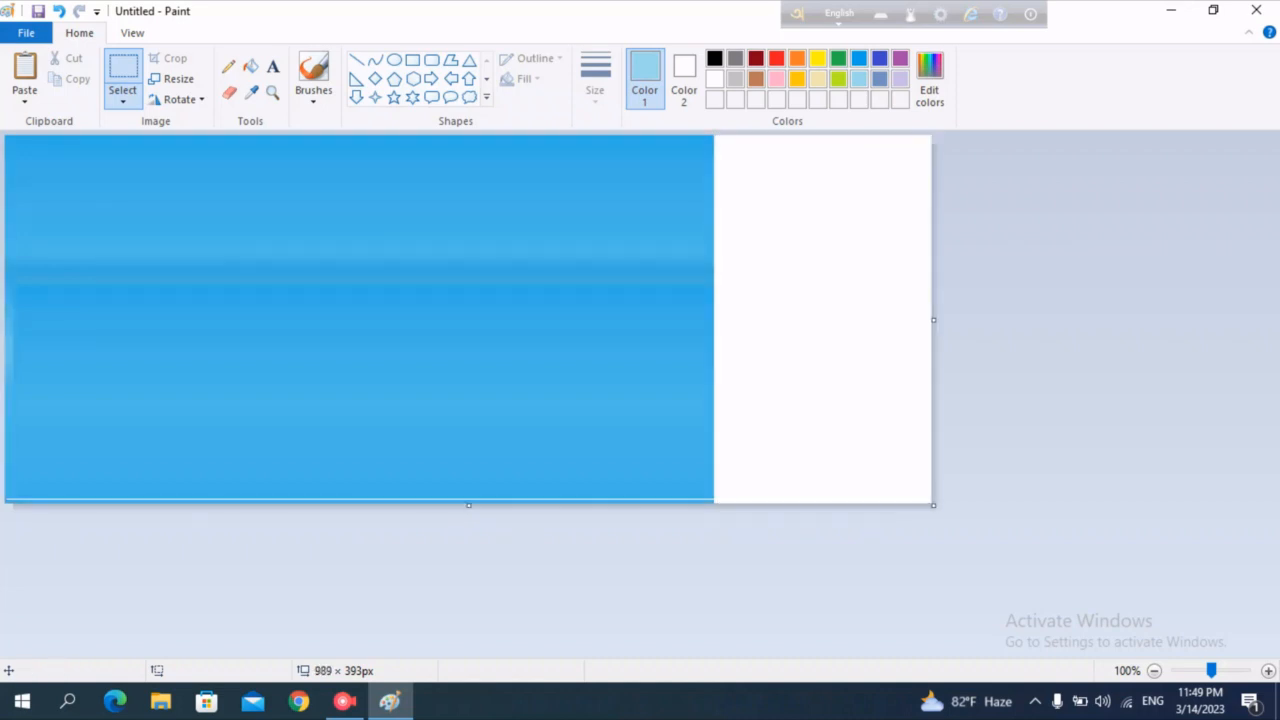
Try to draw white ellipses of about 132 × 126 px and 157 × 124 px on the blank white area.
left_click(394, 60)
left_click(714, 58)
mouse_move(742, 234)
left_mouse_down()
mouse_move(880, 343)
mouse_move(868, 352)
left_mouse_up()
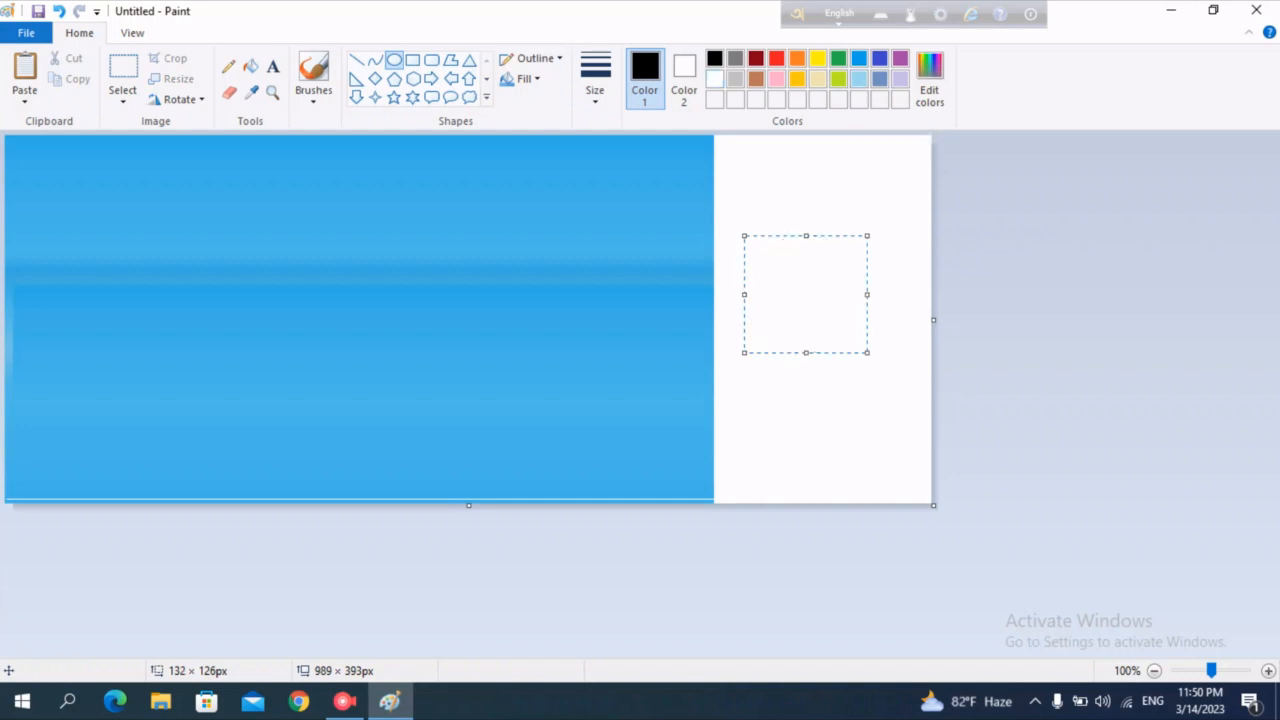
left_click(714, 79)
left_click(250, 66)
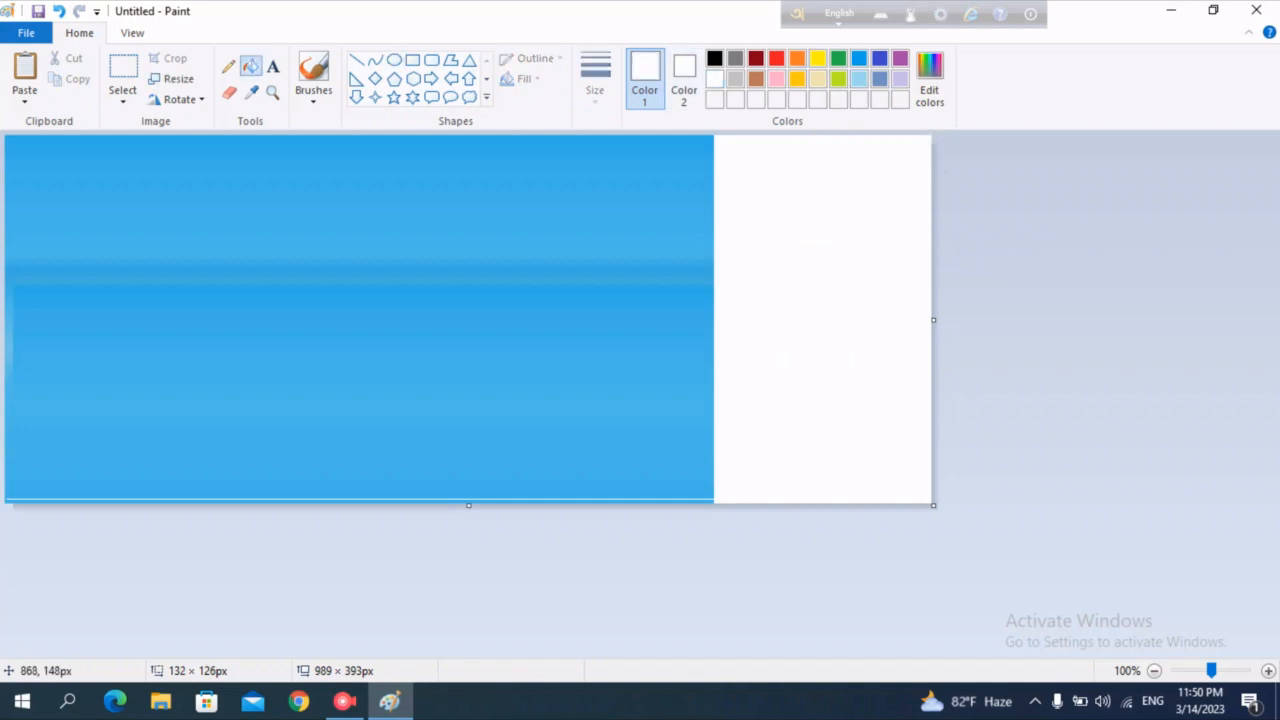
left_click(394, 60)
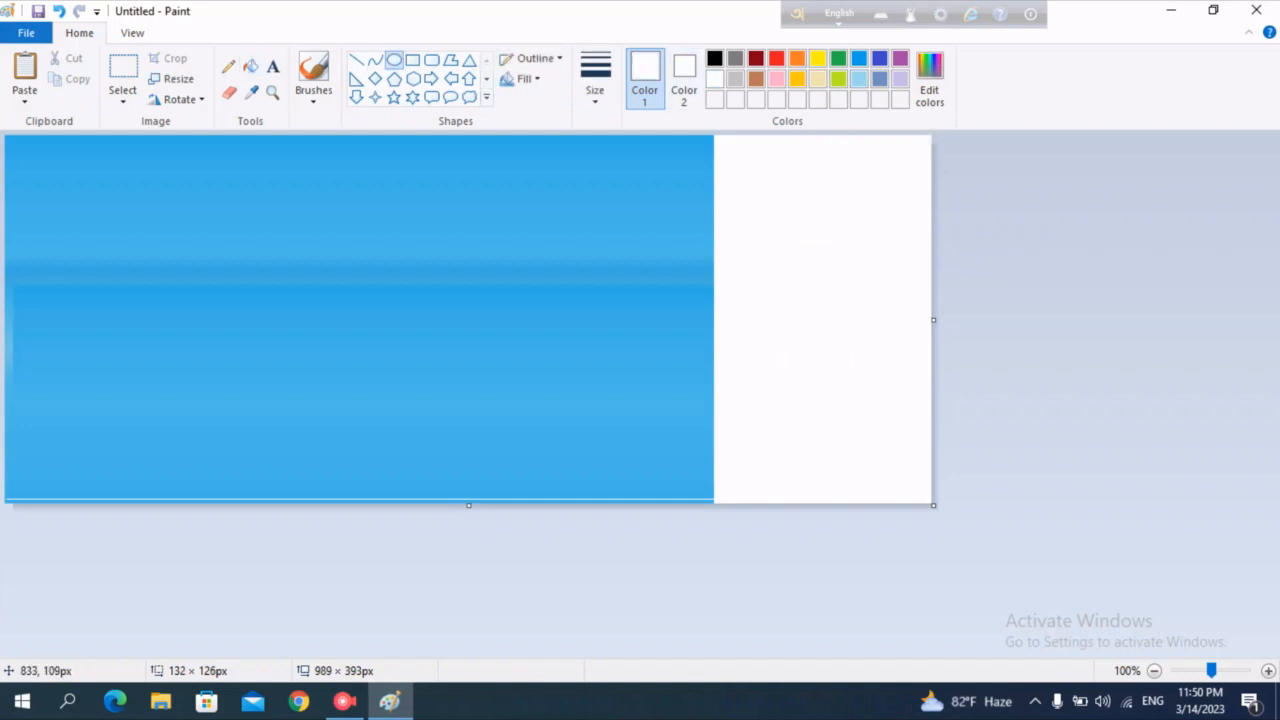
left_click_drag(887, 344, 896, 351)
left_click(250, 66)
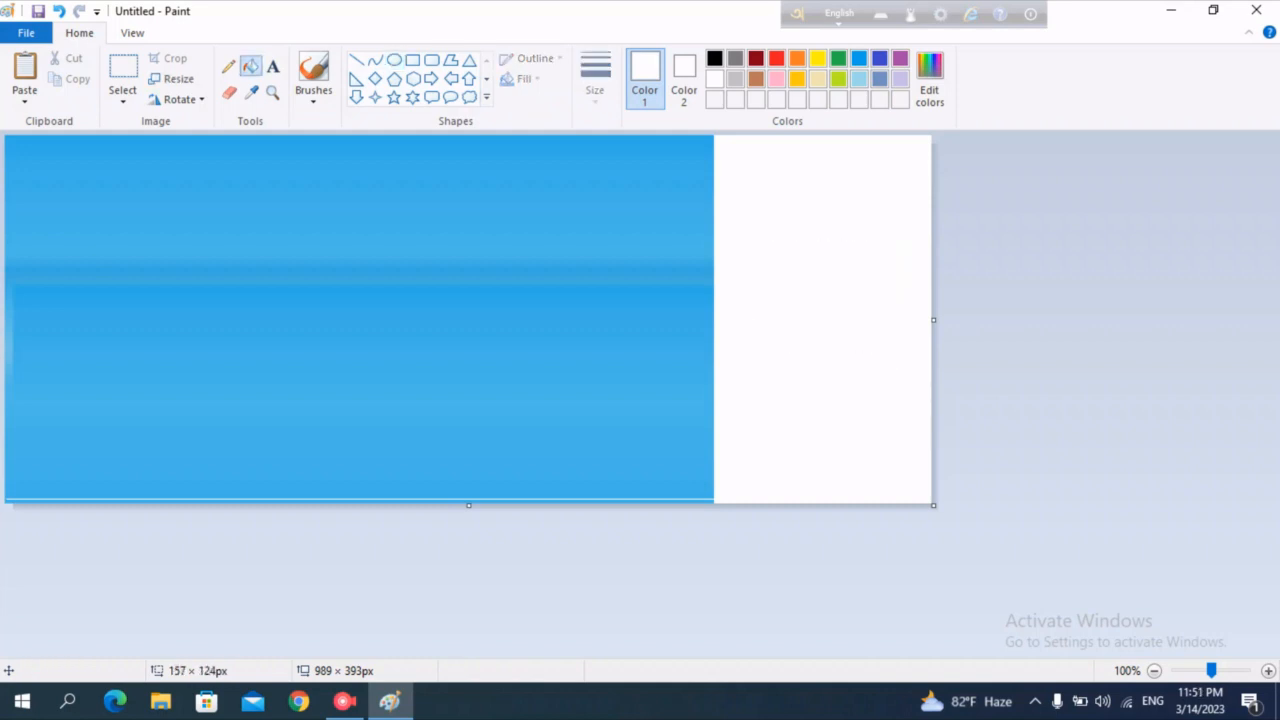
Draw a black-outlined circle, move it onto the upper gradient and size it to about 86 × 82 px.
left_click(394, 60)
left_click(714, 58)
left_click_drag(758, 226, 893, 354)
left_click_drag(815, 274, 339, 184)
left_click_drag(417, 264, 363, 214)
left_click_drag(327, 191, 384, 186)
Try to fill the black-outlined circle with white and select the area around it.
left_click(250, 66)
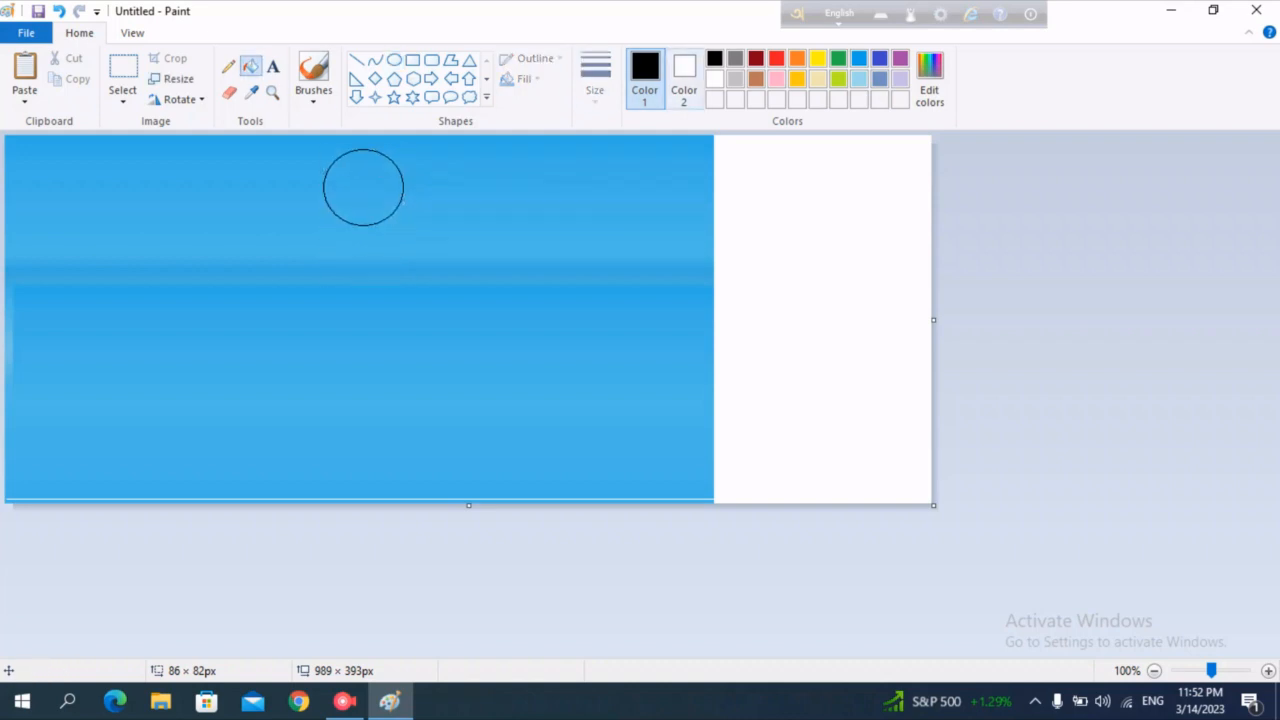
left_click(714, 79)
left_click(366, 185)
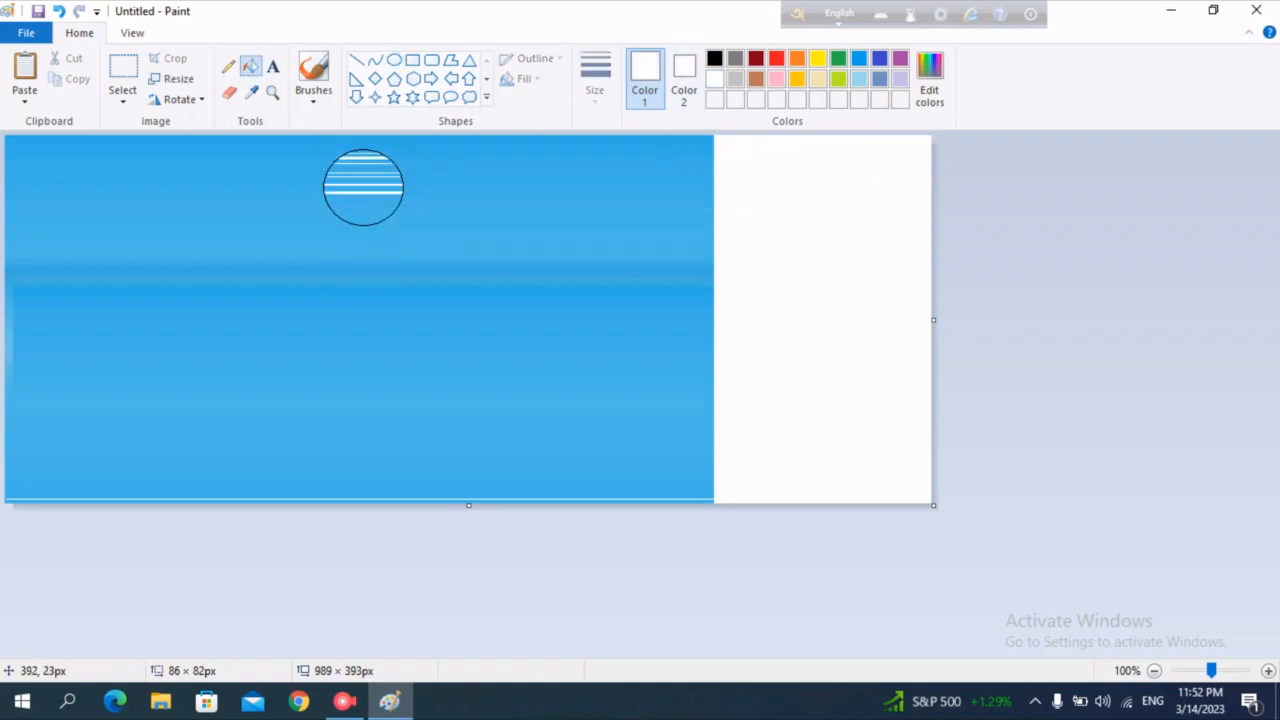
left_click(123, 67)
left_click_drag(304, 143, 430, 238)
mouse_move(371, 198)
left_mouse_down()
mouse_move(357, 310)
mouse_move(370, 199)
left_mouse_up()
Undo the white fill and the circle on the gradient.
key("ctrl+z")
key("ctrl+z")
key("ctrl+z")
left_click(59, 11)
Try to draw a yellow circle about 68 × 68 px directly on the upper gradient, fill it with yellow and undo it.
left_click(394, 60)
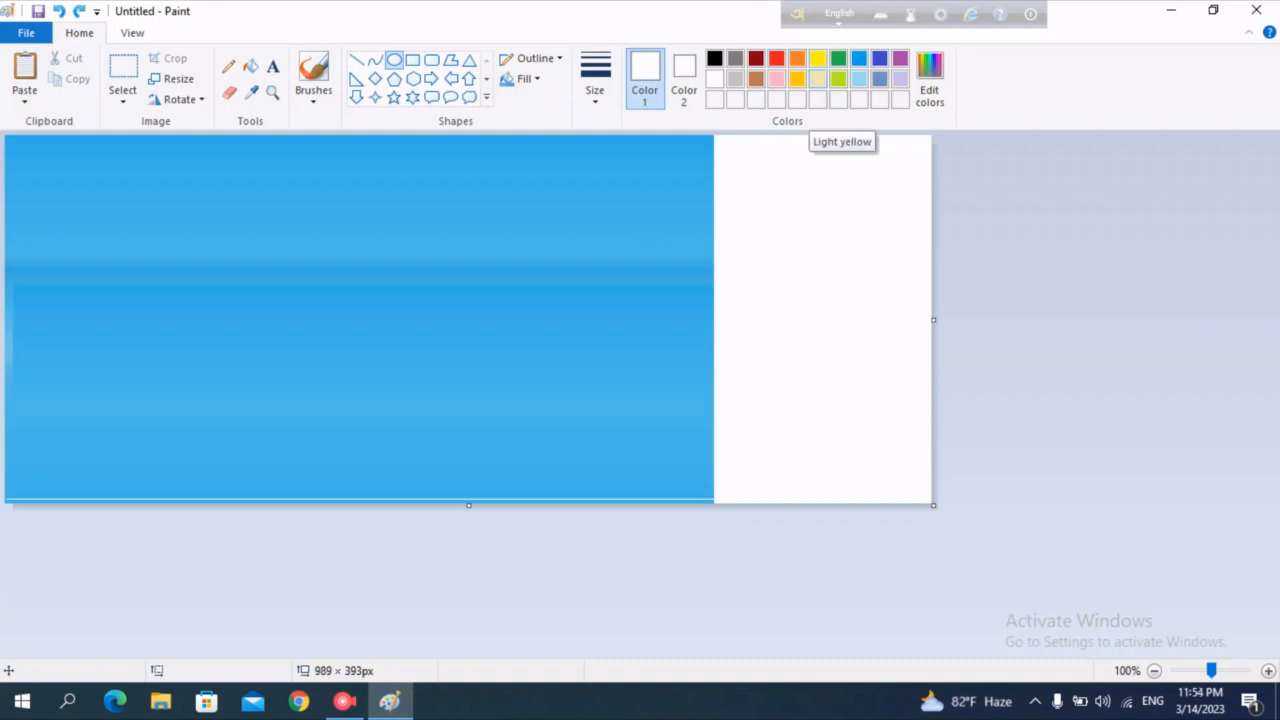
left_click(818, 58)
left_click_drag(334, 177, 401, 244)
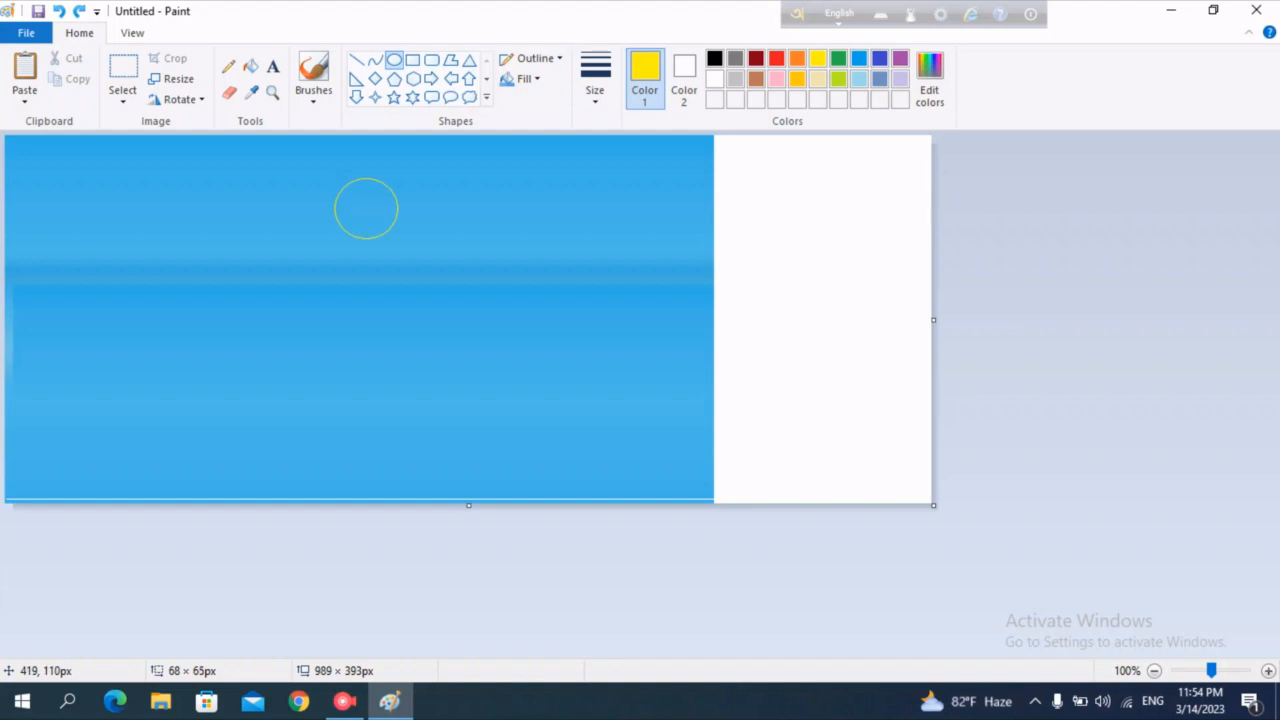
left_click(250, 66)
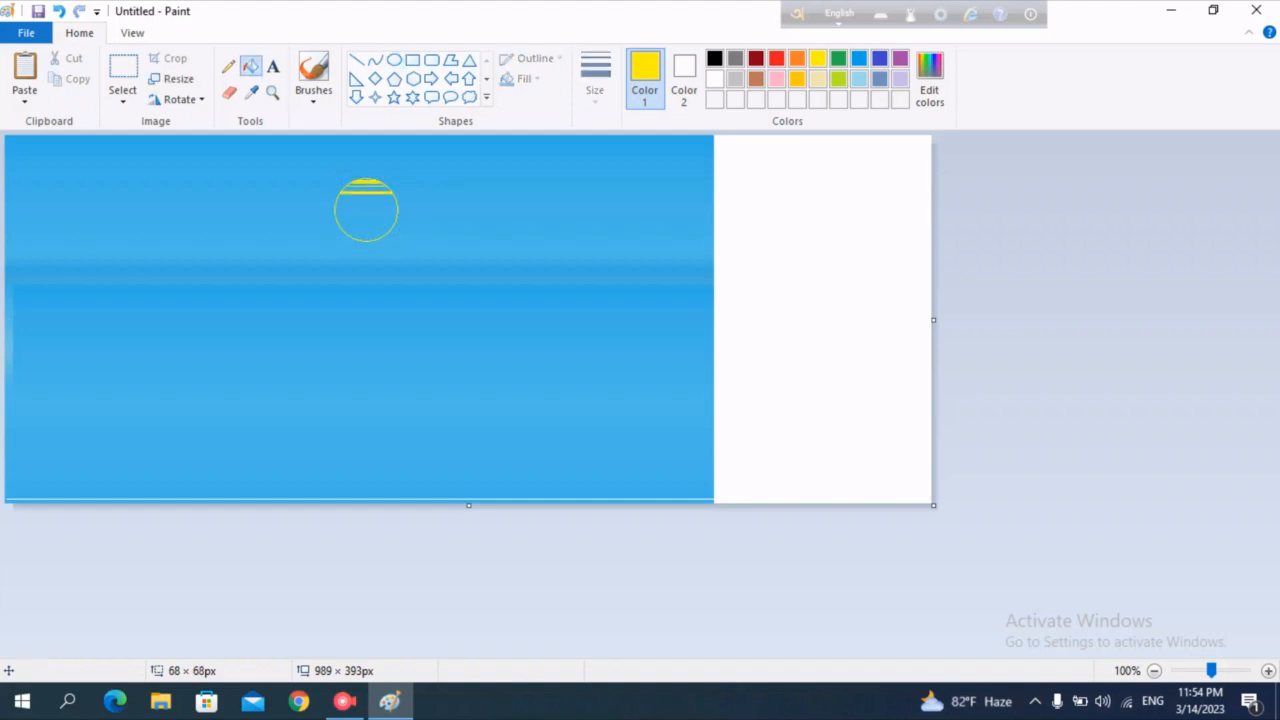
key("ctrl+z")
left_click(778, 170)
key("ctrl+z")
Draw a yellow circle on the blank white area and fill it with yellow.
left_click_drag(760, 210, 838, 286)
left_click(250, 66)
left_click(799, 248)
Move the yellow circle onto the upper part of the gradient as the sun, with transparent selection enabled.
left_click(122, 80)
left_click_drag(739, 184, 881, 392)
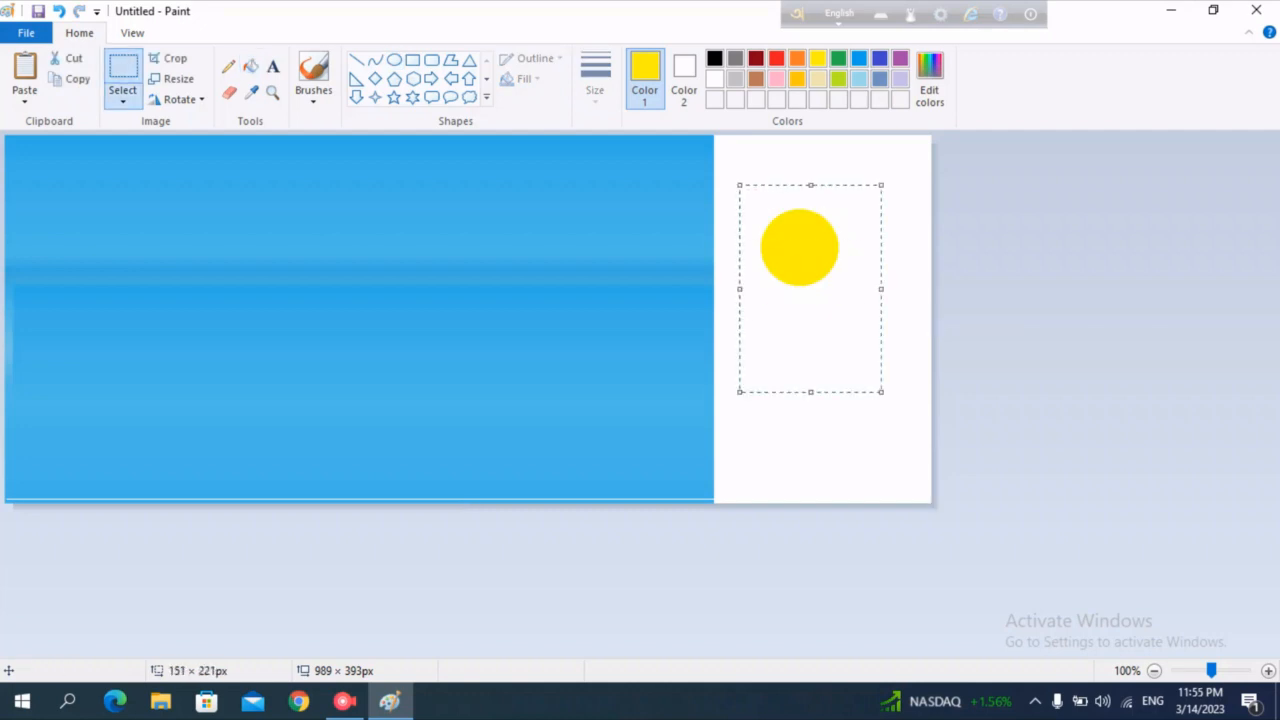
left_click_drag(799, 248, 315, 201)
left_click(122, 100)
left_click(180, 271)
Try gold and light yellow as fill colours for the sun circle.
left_click(797, 79)
left_click(251, 66)
left_click(325, 213)
left_click(818, 79)
left_click(325, 213)
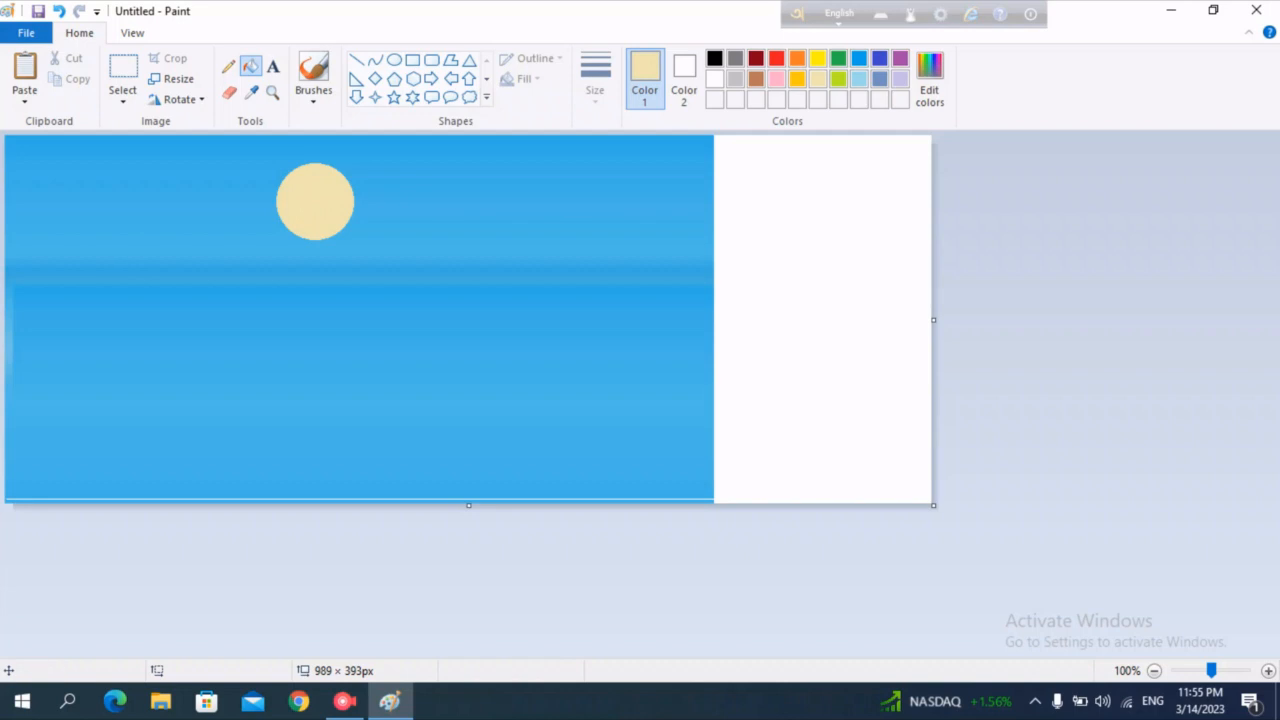
left_click(930, 80)
left_click_drag(668, 279, 673, 220)
left_click_drag(839, 252, 839, 279)
mouse_move(673, 224)
left_mouse_down()
mouse_move(684, 240)
mouse_move(670, 219)
left_mouse_up()
left_click_drag(839, 277, 839, 270)
left_click_drag(669, 228, 661, 237)
mouse_move(839, 270)
left_mouse_down()
mouse_move(839, 291)
mouse_move(839, 269)
left_mouse_up()
left_click(473, 244)
left_click(473, 265)
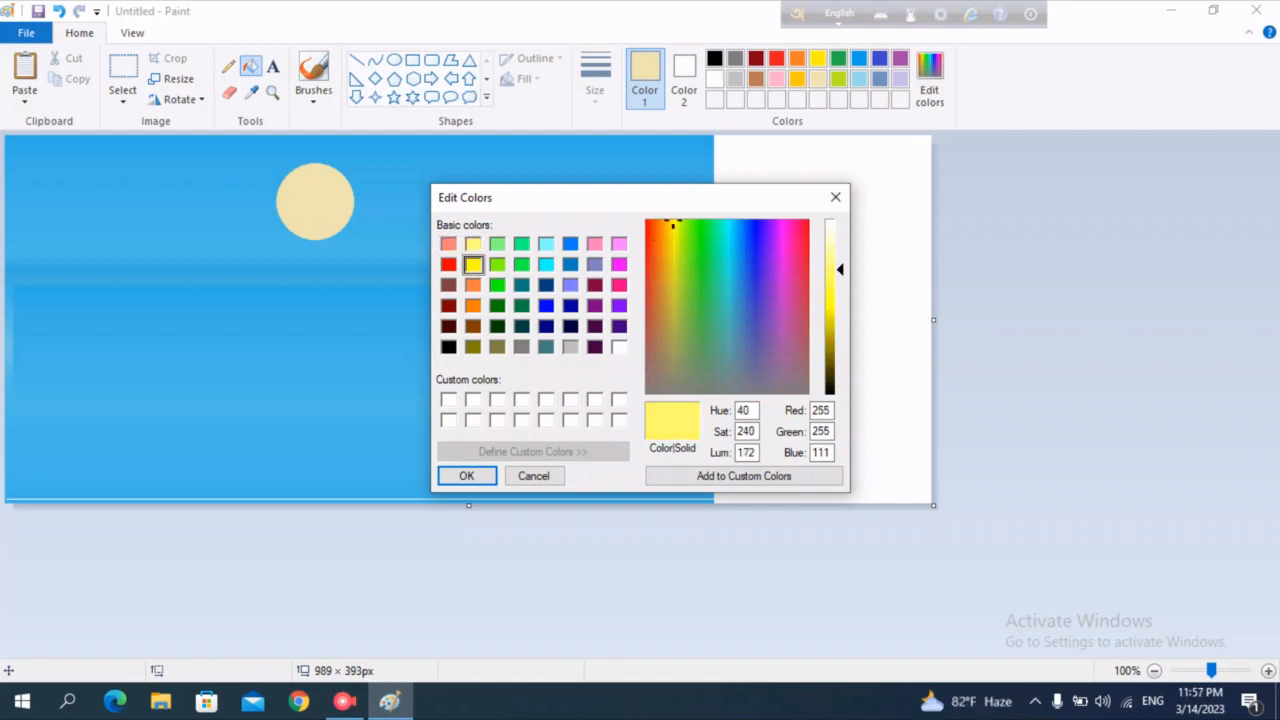
left_click(836, 197)
Fill the sun circle with the standard yellow.
left_click(818, 58)
left_click(315, 205)
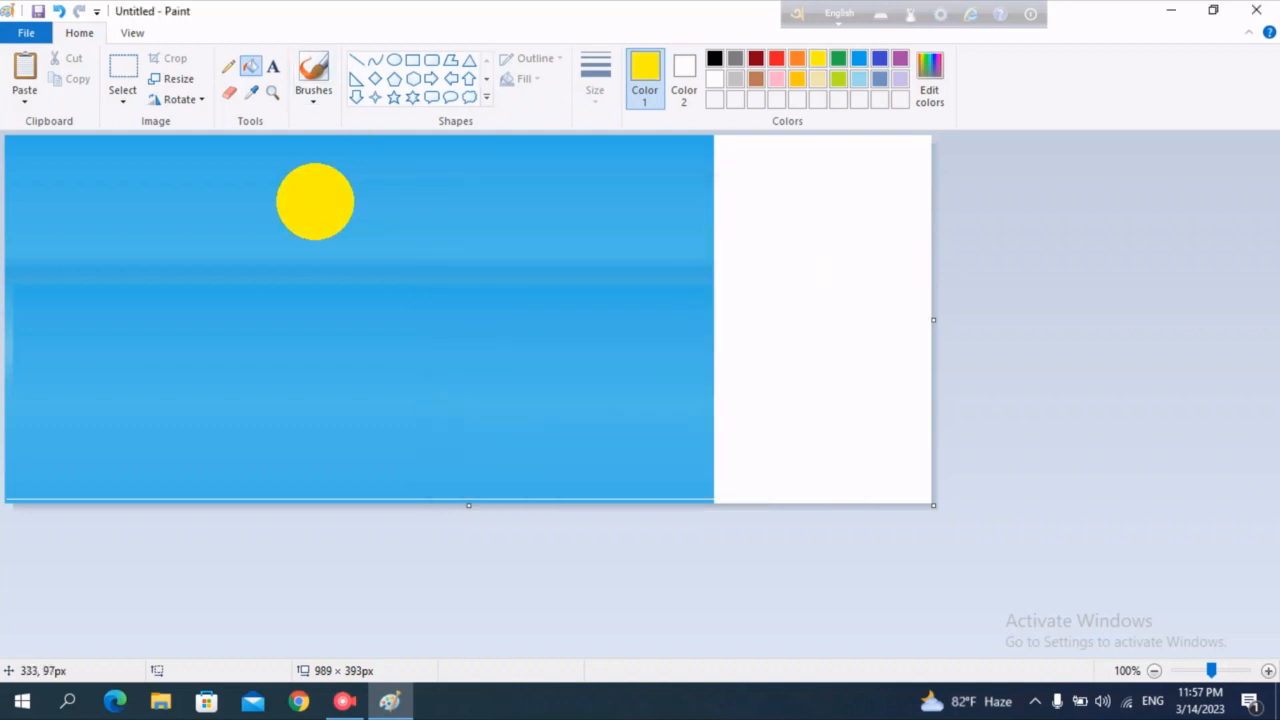
Paste a copy of the sun circle, place it below the original and reduce its height slightly.
left_click(123, 70)
left_click_drag(246, 146, 381, 257)
key("ctrl+c")
left_click(24, 70)
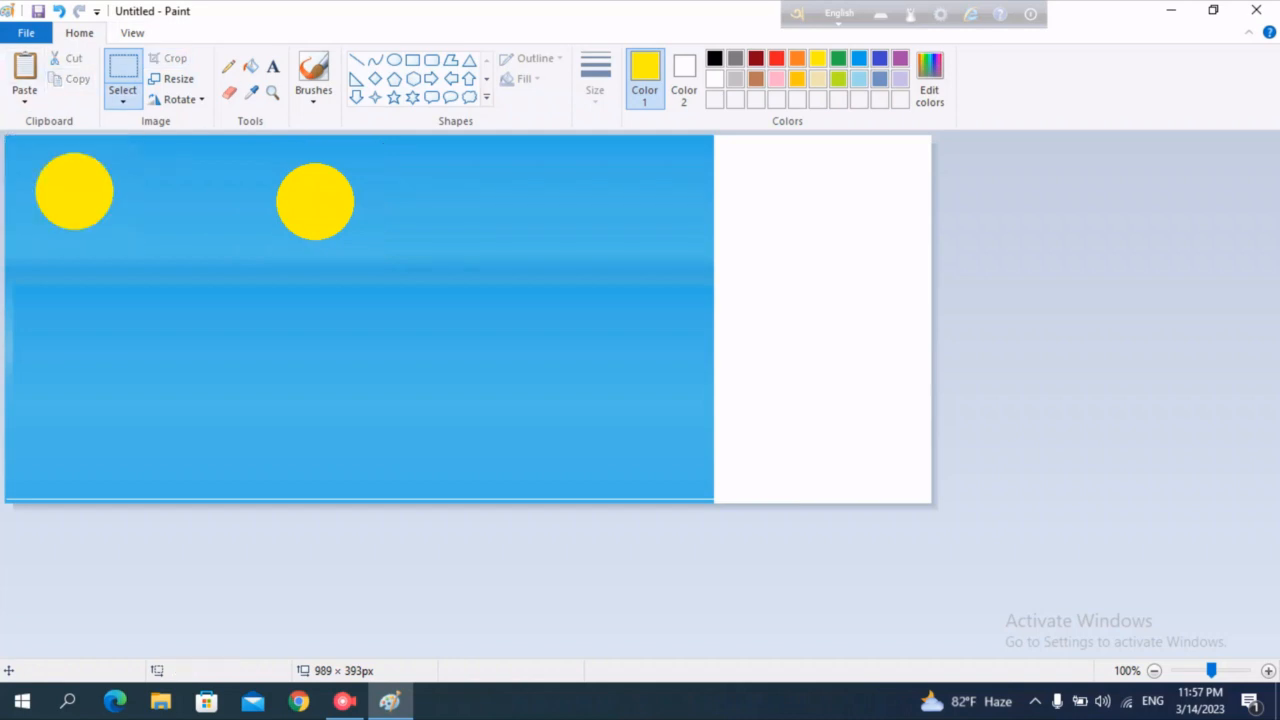
left_click_drag(75, 195, 316, 323)
left_click_drag(314, 374, 314, 358)
Toggle transparent selection for the pasted sun copy, move it up beside the original sun and delete it.
left_click(123, 96)
left_click(188, 270)
left_click(123, 96)
left_click_drag(315, 310, 204, 247)
left_click(188, 270)
left_click(123, 96)
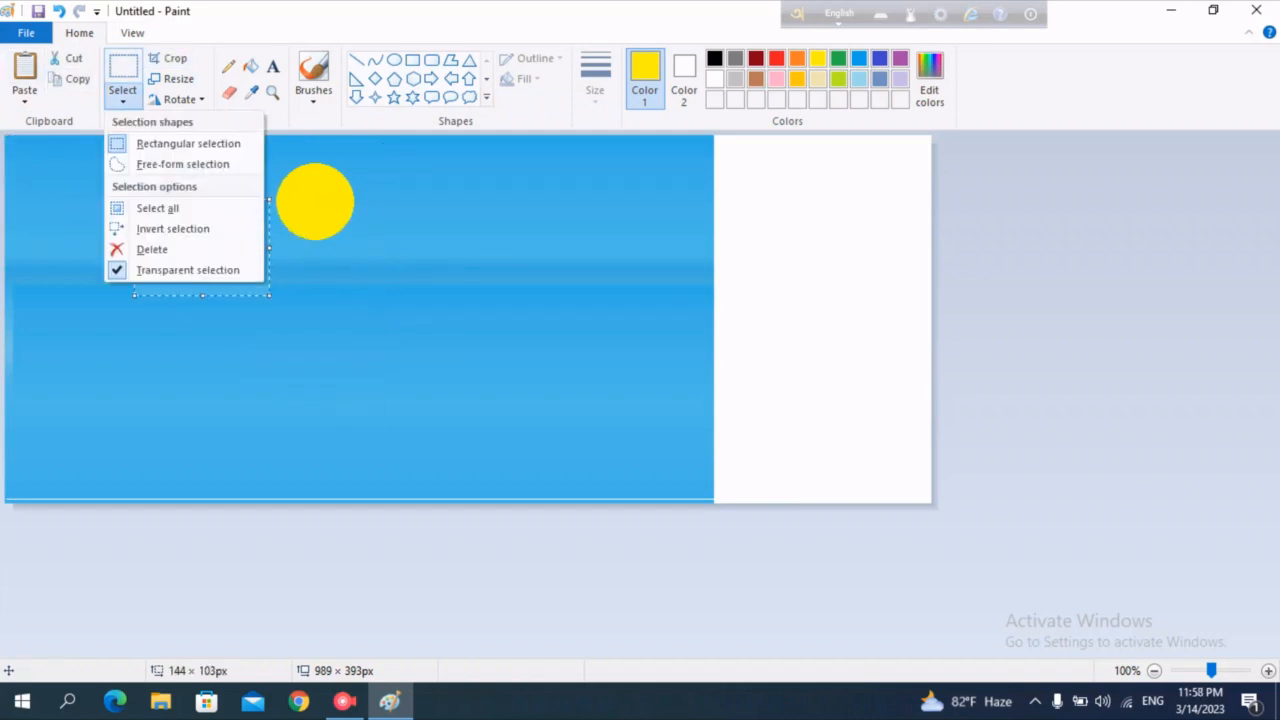
left_click(188, 270)
right_click(183, 231)
left_click(231, 370)
Paste the sun copy again, toggle transparent selection, move it to the other side of the original and delete it.
left_click(24, 70)
left_click(123, 96)
left_click(188, 270)
left_click_drag(74, 191, 448, 217)
right_click(514, 226)
left_click(560, 363)
Try to draw a yellow ellipse about 80 × 69 px directly on the gradient below the sun and undo it.
left_click(394, 60)
left_click_drag(359, 326, 370, 351)
left_click_drag(327, 329, 306, 323)
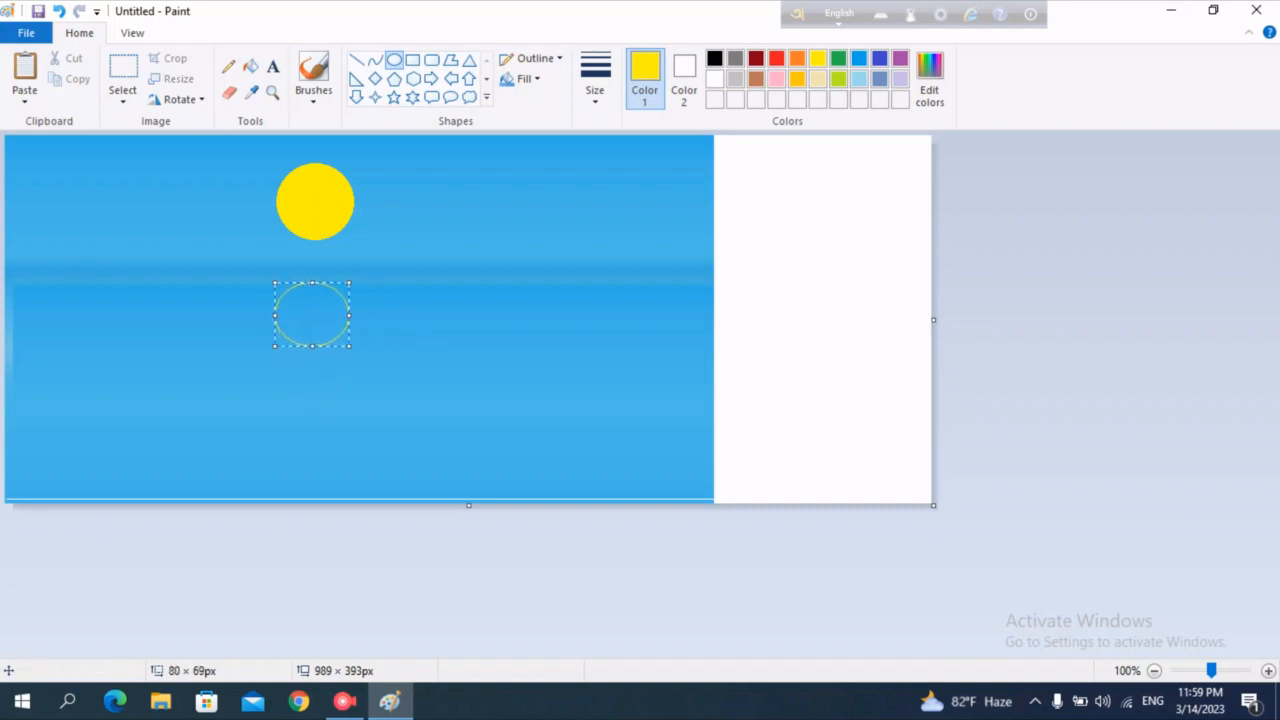
left_click(250, 66)
left_click(58, 11)
left_click(780, 244)
left_click(58, 11)
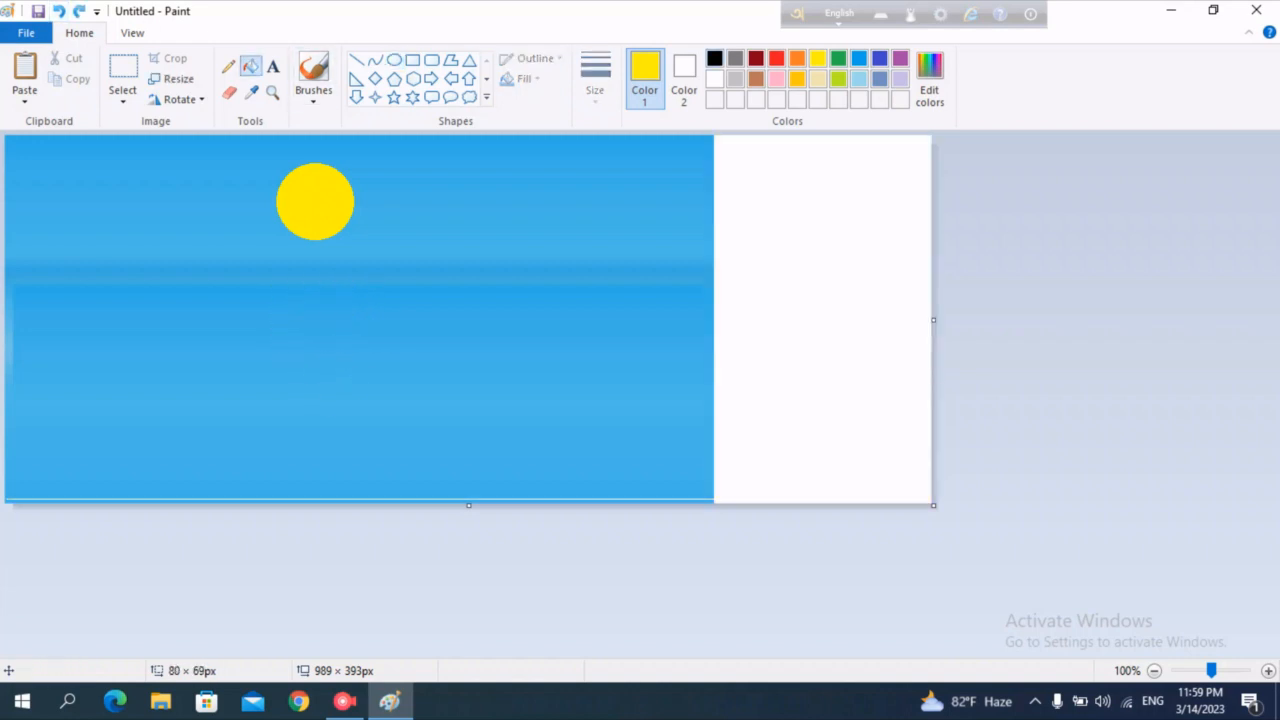
Draw an ellipse about 88 × 69 px on the blank white area and fill it with yellow.
left_click(394, 60)
left_click_drag(778, 243, 780, 244)
left_click_drag(862, 307, 862, 308)
left_click(251, 66)
left_click(821, 277)
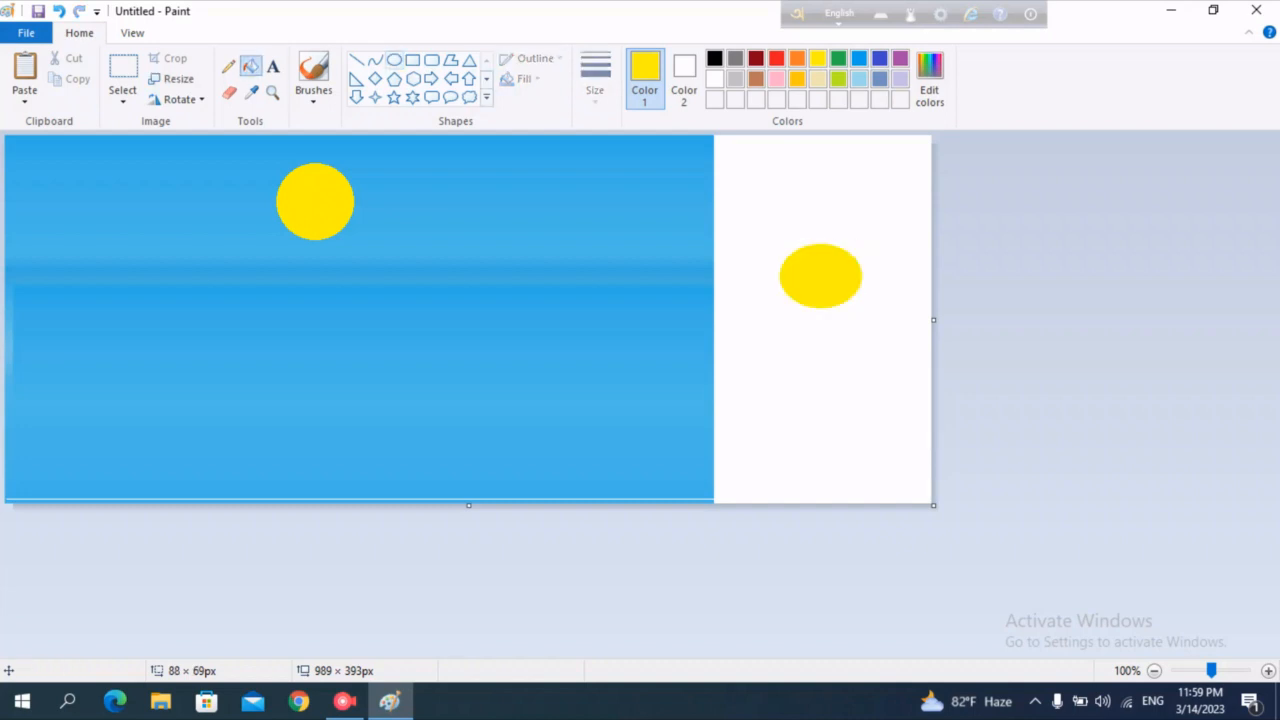
Move the yellow ellipse onto the gradient, directly below the sun.
left_click(123, 68)
left_click_drag(768, 220, 920, 320)
left_click_drag(841, 268, 315, 300)
left_click(985, 190)
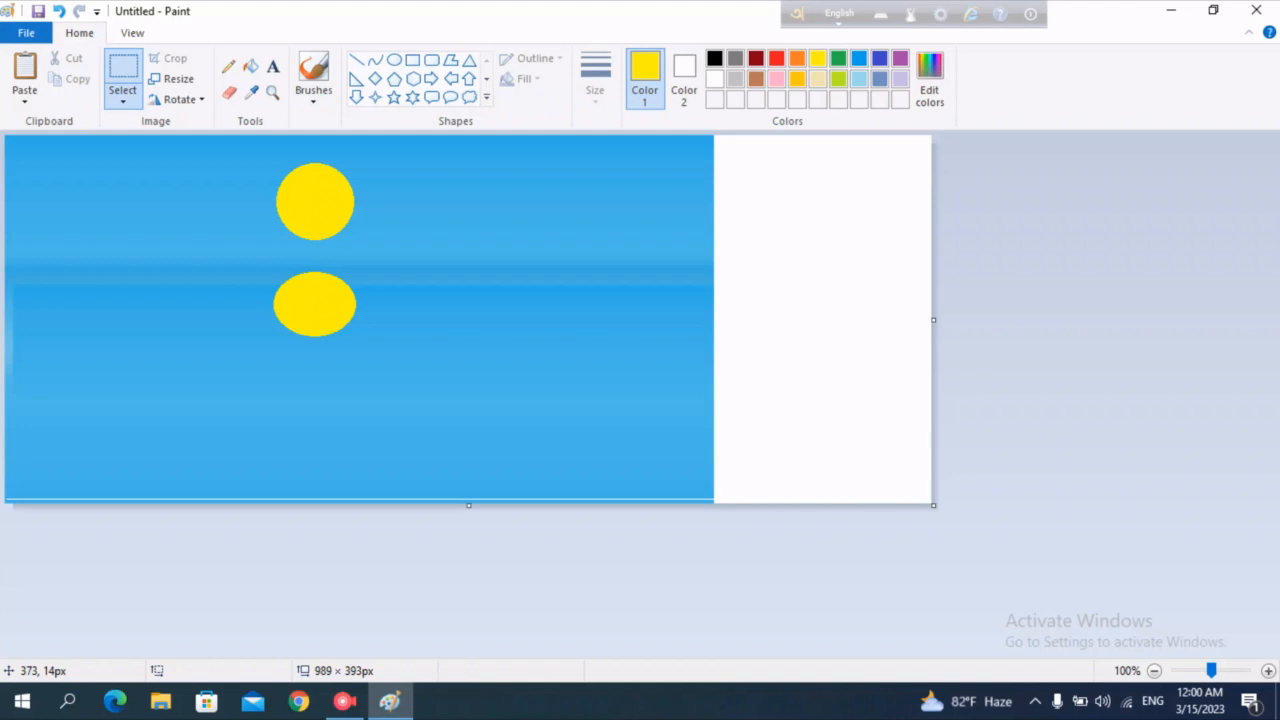
Undo a trial yellow Pencil line across the gradient and draw the first thin white wavy lines across the water around the yellow ellipse.
left_click(228, 66)
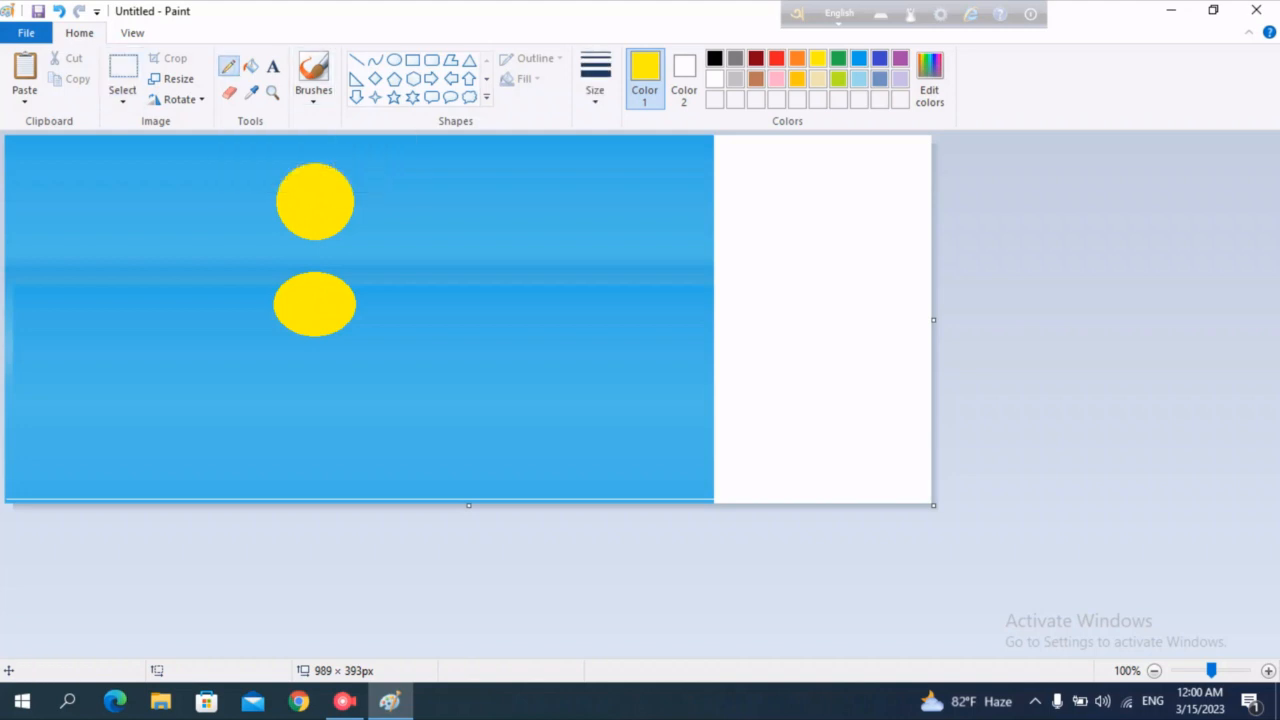
left_click(313, 92)
left_click(313, 92)
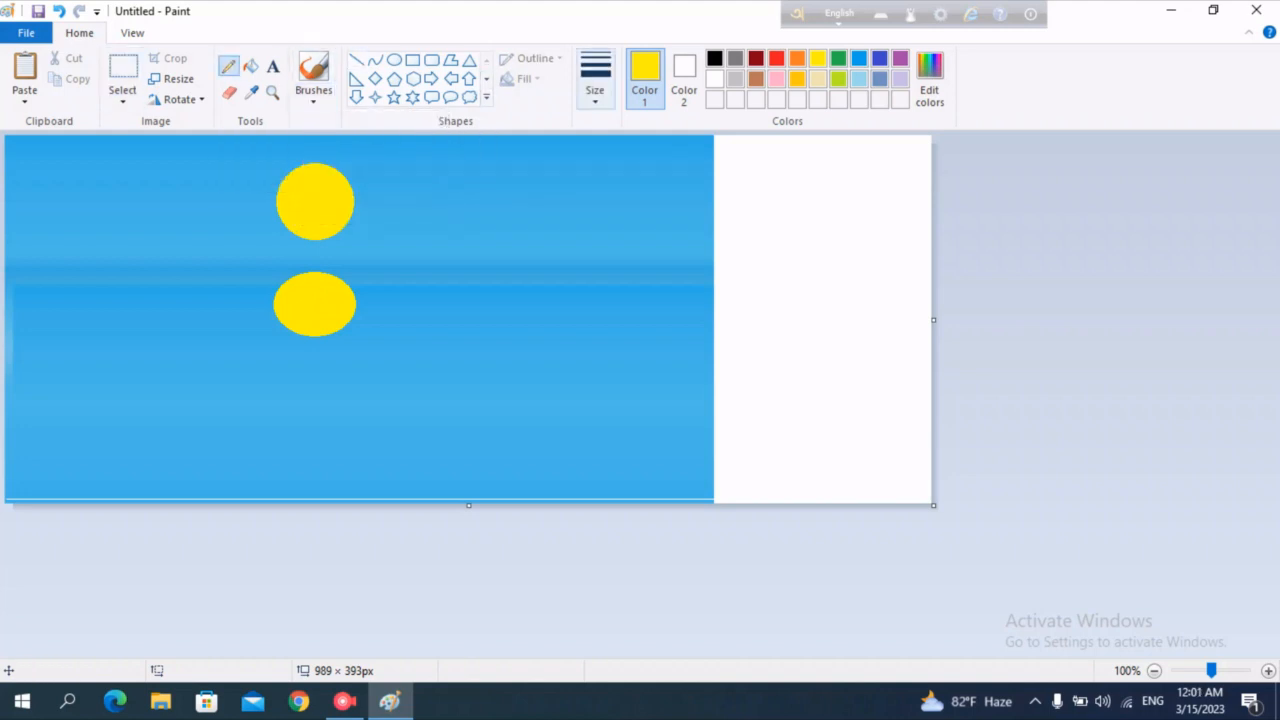
mouse_move(343, 302)
left_mouse_down()
mouse_move(30, 292)
mouse_move(718, 297)
left_mouse_up()
left_click(59, 11)
left_click(714, 79)
left_click_drag(242, 292, 16, 293)
left_click_drag(344, 282, 686, 326)
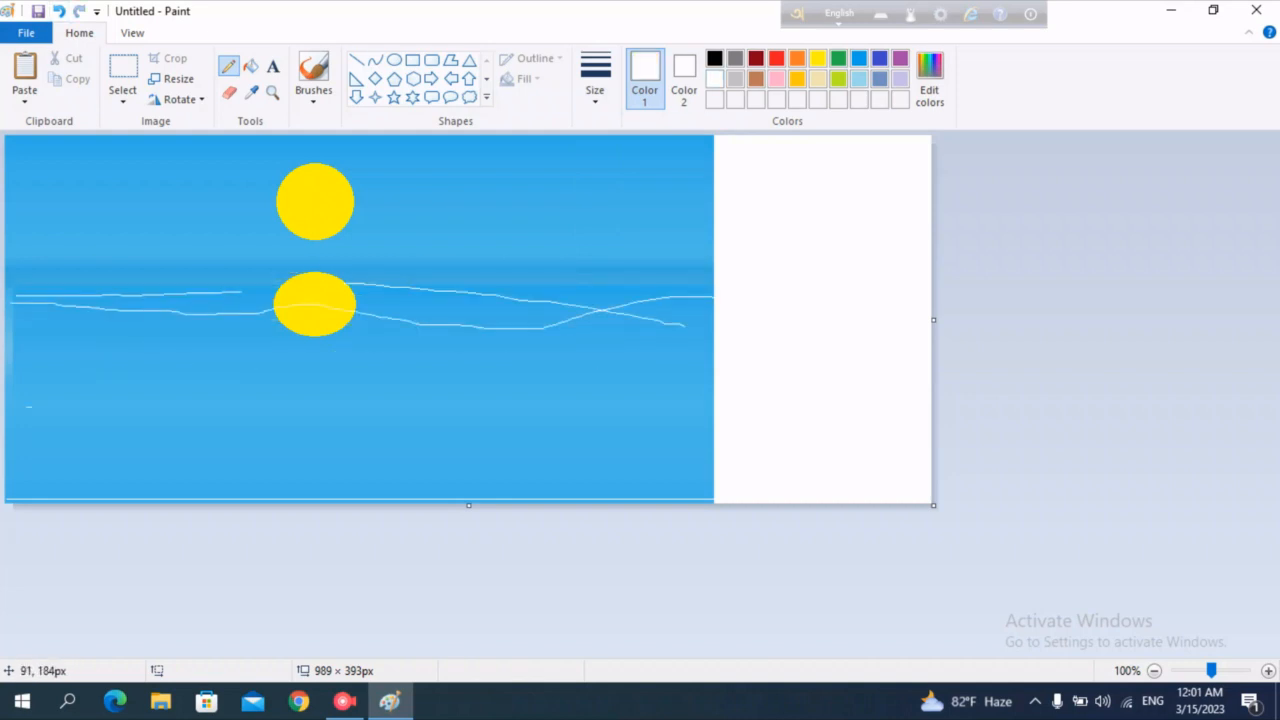
Cover the whole gradient below the sun, including the yellow ellipse, with dense white pencil strokes as rippling water.
left_click_drag(14, 270, 714, 400)
mouse_move(714, 320)
left_mouse_down()
mouse_move(276, 388)
mouse_move(714, 485)
left_mouse_up()
left_click_drag(714, 258, 19, 395)
mouse_move(11, 342)
left_mouse_down()
mouse_move(143, 318)
mouse_move(11, 291)
mouse_move(5, 260)
left_mouse_up()
left_click_drag(660, 456, 400, 503)
mouse_move(37, 377)
left_mouse_down()
mouse_move(172, 502)
mouse_move(338, 390)
mouse_move(53, 441)
mouse_move(515, 484)
mouse_move(11, 462)
mouse_move(695, 363)
left_mouse_up()
mouse_move(366, 441)
left_mouse_down()
mouse_move(28, 440)
mouse_move(279, 424)
mouse_move(3, 400)
mouse_move(119, 321)
mouse_move(696, 293)
mouse_move(647, 415)
mouse_move(326, 296)
left_mouse_up()
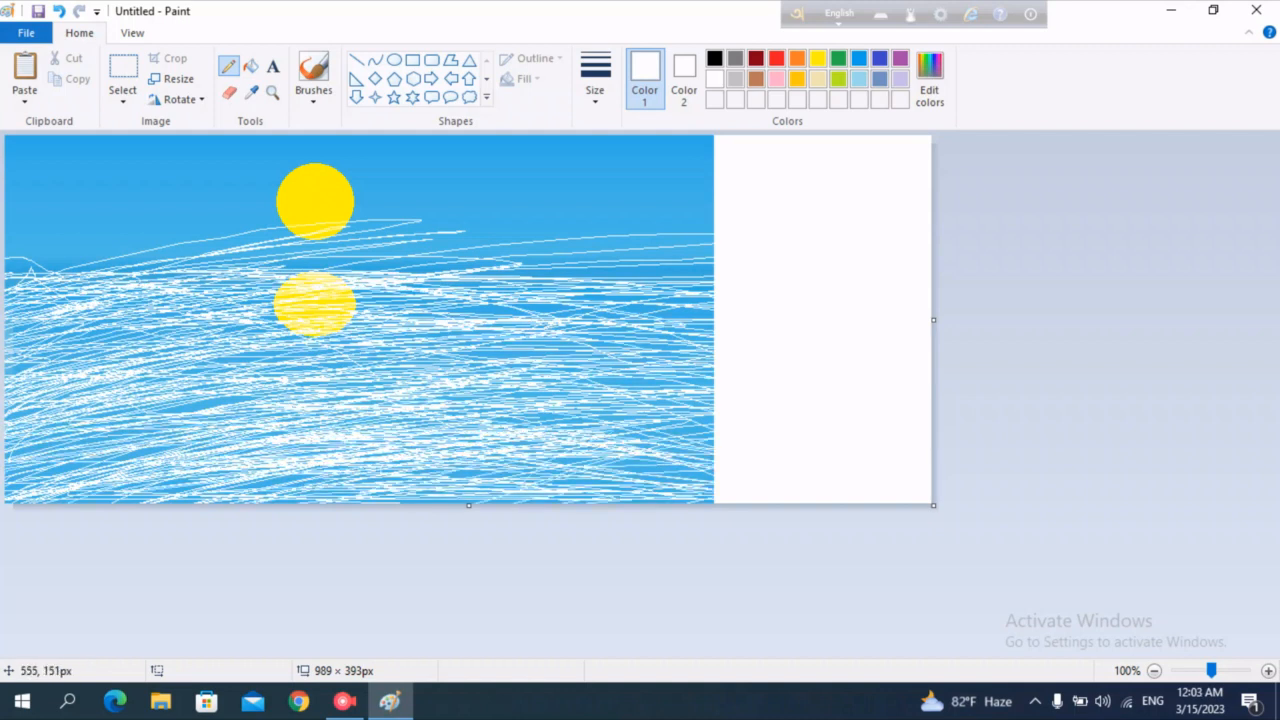
Try to erase the stray white strokes in the sky beside the sun and undo the erasing.
left_click(229, 92)
left_click_drag(599, 229, 780, 236)
left_click(59, 11)
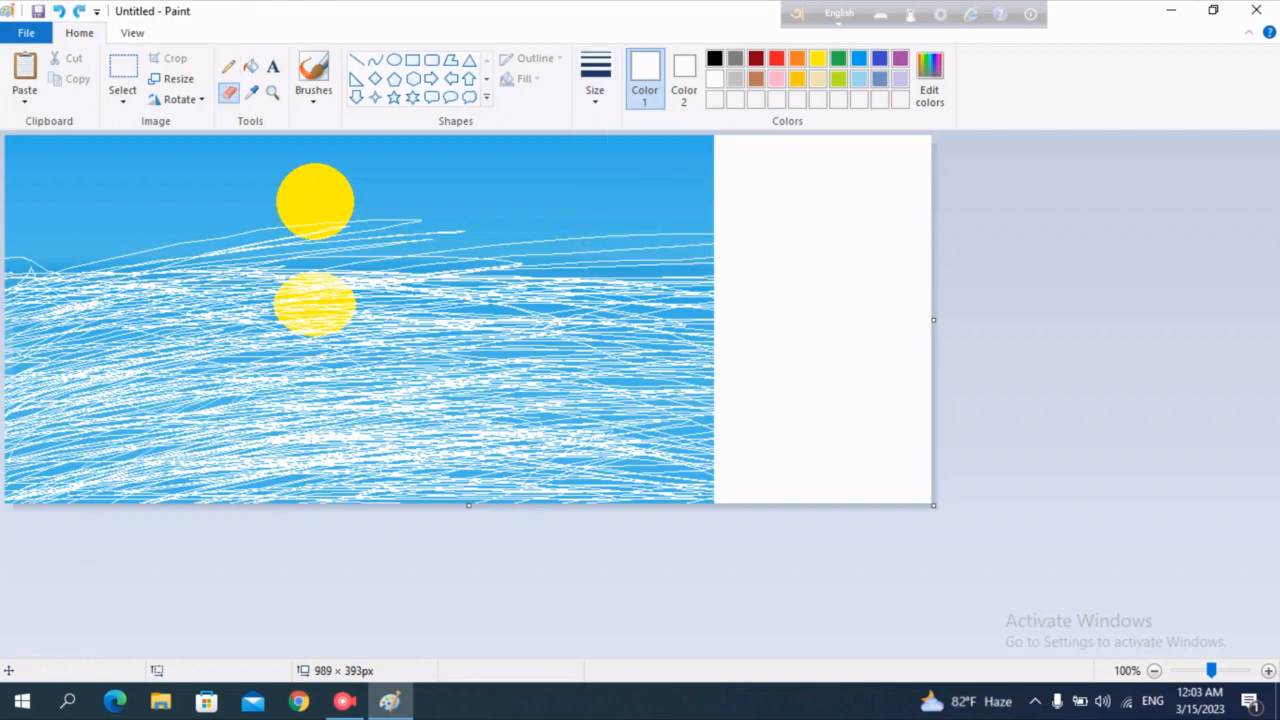
Fill stray white strokes at the left part of the horizon with blue.
left_click(858, 58)
left_click(250, 66)
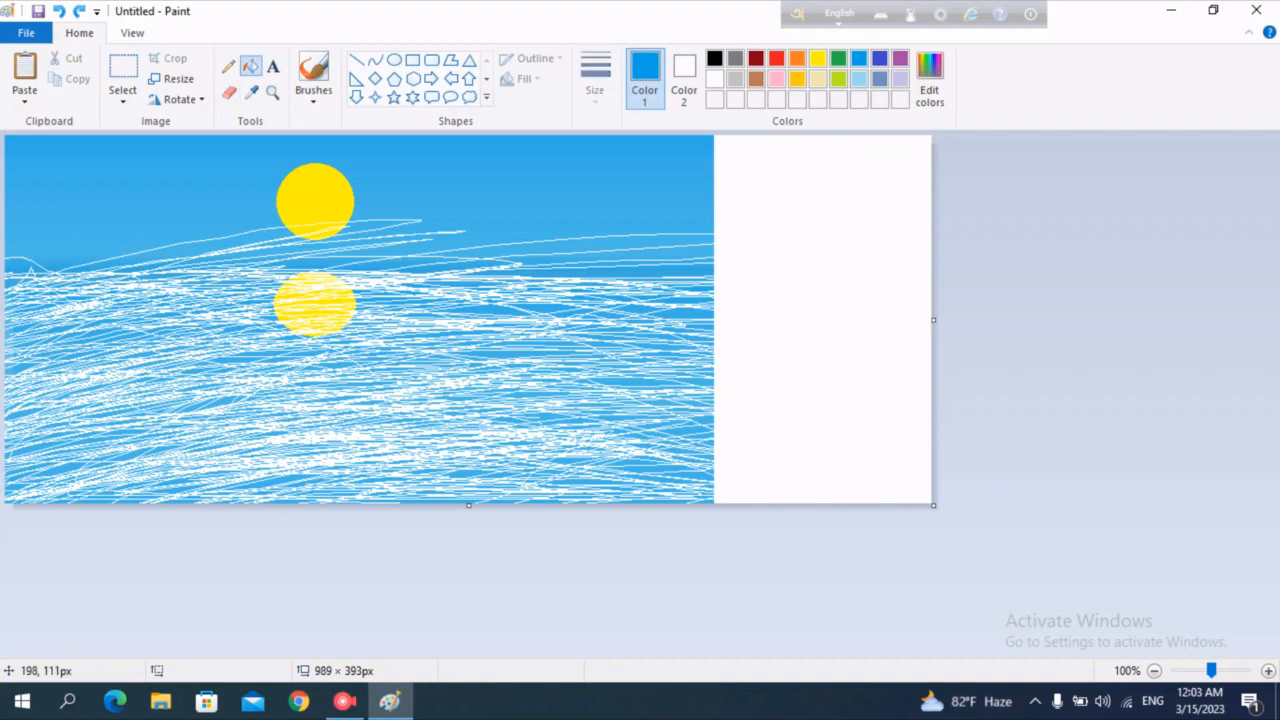
left_click(137, 272)
left_click(127, 256)
Try to cover the stray strokes with a pasted copy of a patch of the upper-left sky.
left_click(123, 80)
left_click_drag(25, 153, 230, 208)
left_click(72, 79)
left_click(25, 70)
left_click_drag(81, 163, 124, 107)
Copy a thin strip of clean sky, paste it just above the horizon and stretch it across the gradient to hide stray white strokes.
left_click(123, 70)
left_click_drag(27, 222, 94, 237)
left_click(72, 79)
left_click(25, 70)
left_click_drag(56, 145, 53, 248)
left_click_drag(72, 256, 716, 256)
left_click_drag(360, 248, 360, 240)
left_click(455, 166)
Paste further copies of the sky strip, try one at the gradient's right edge and one left of the sun, and delete them.
left_click(25, 70)
mouse_move(27, 141)
left_mouse_down()
mouse_move(422, 237)
mouse_move(746, 237)
left_mouse_up()
key("Delete")
left_click(25, 70)
left_click_drag(30, 142, 92, 224)
left_click_drag(179, 233, 179, 251)
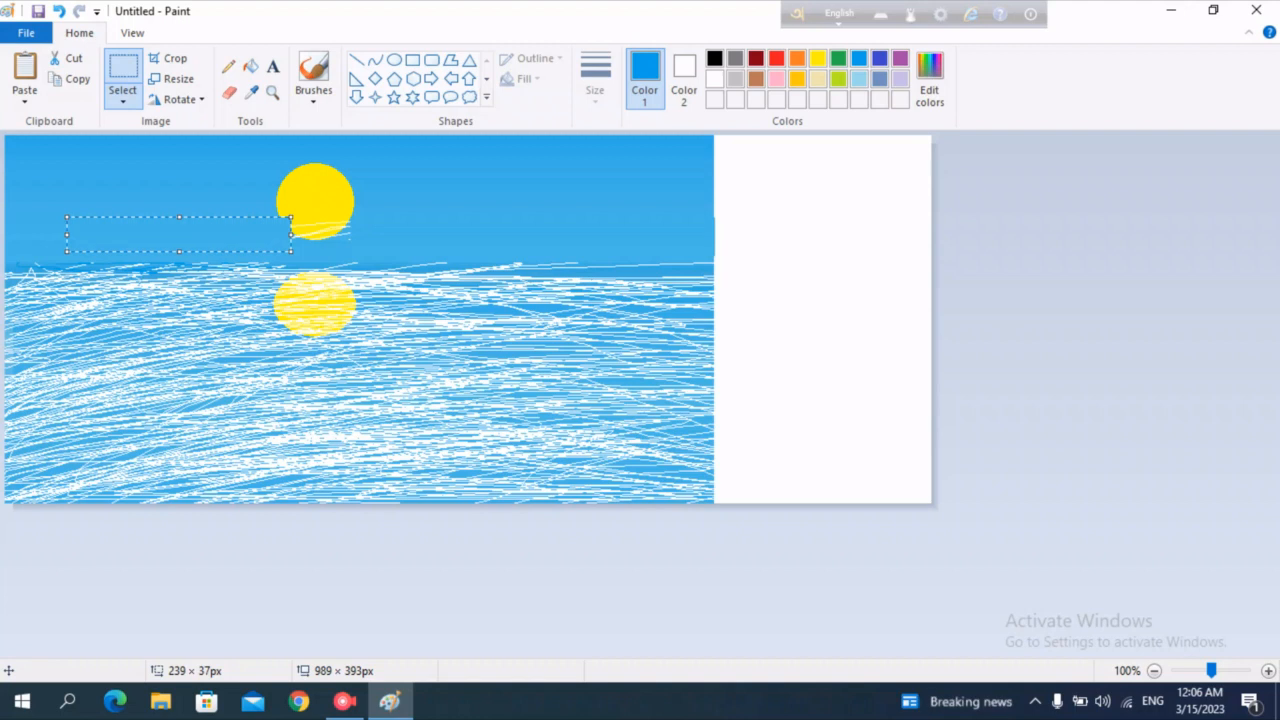
key("Delete")
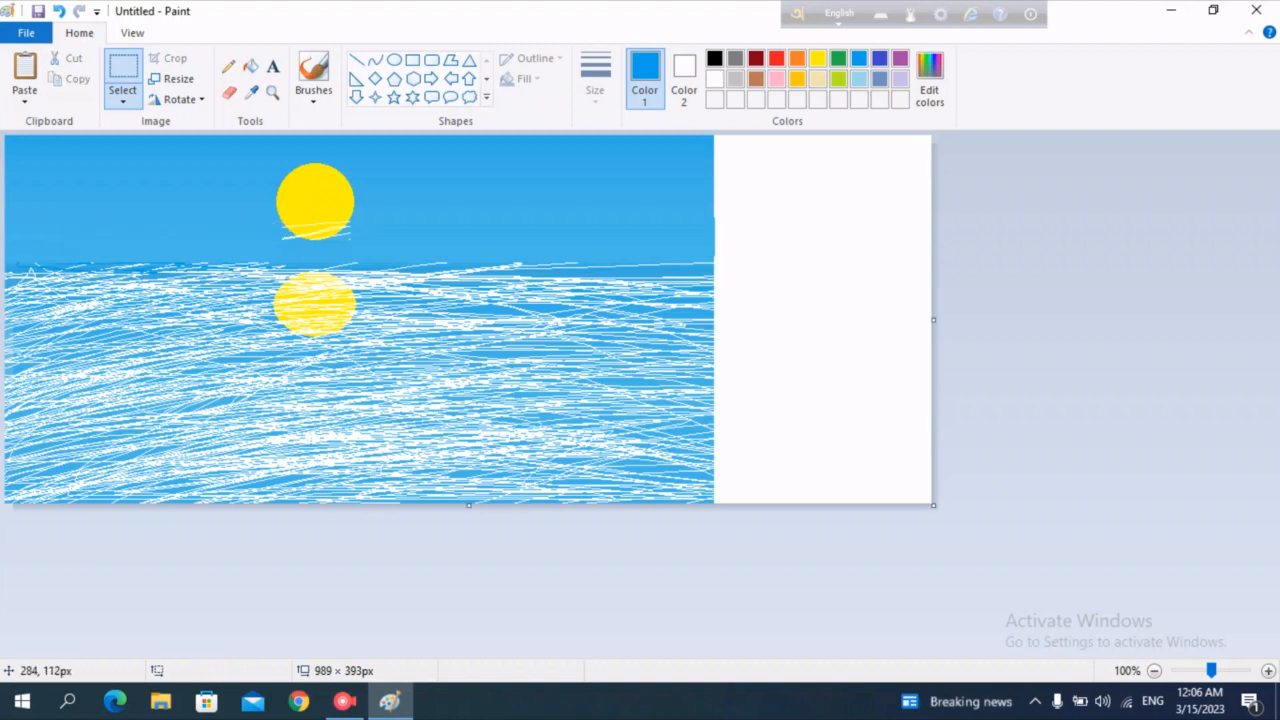
Paste small patches of clean sky over the white strokes at the sun's lower-left edge.
left_click(25, 70)
key("Delete")
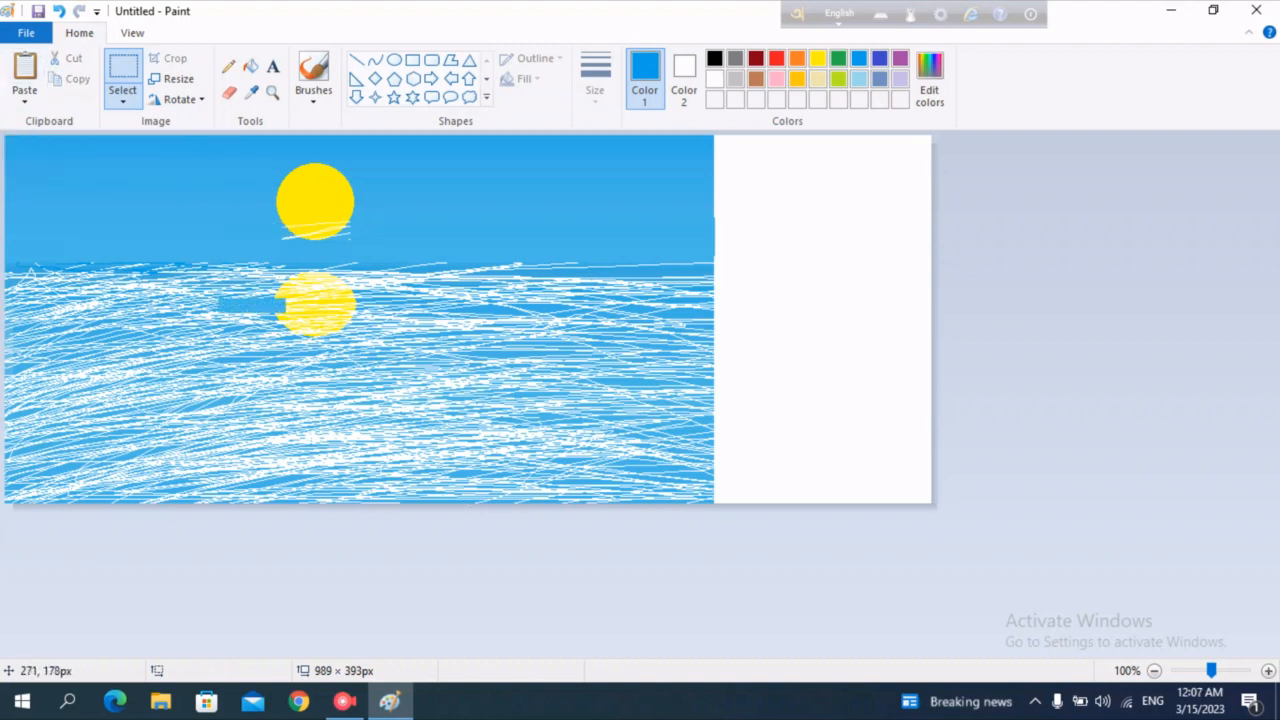
left_click_drag(288, 246, 288, 245)
left_click(25, 70)
left_click_drag(72, 145, 291, 242)
Paste more patches of clean sky over the stray white strokes just below and to the right of the sun.
left_click(25, 70)
left_click(25, 70)
left_click_drag(46, 144, 387, 222)
left_click(25, 70)
mouse_move(54, 144)
left_mouse_down()
mouse_move(395, 235)
mouse_move(344, 223)
left_mouse_up()
left_click(229, 192)
left_click(25, 70)
left_click_drag(44, 144, 379, 236)
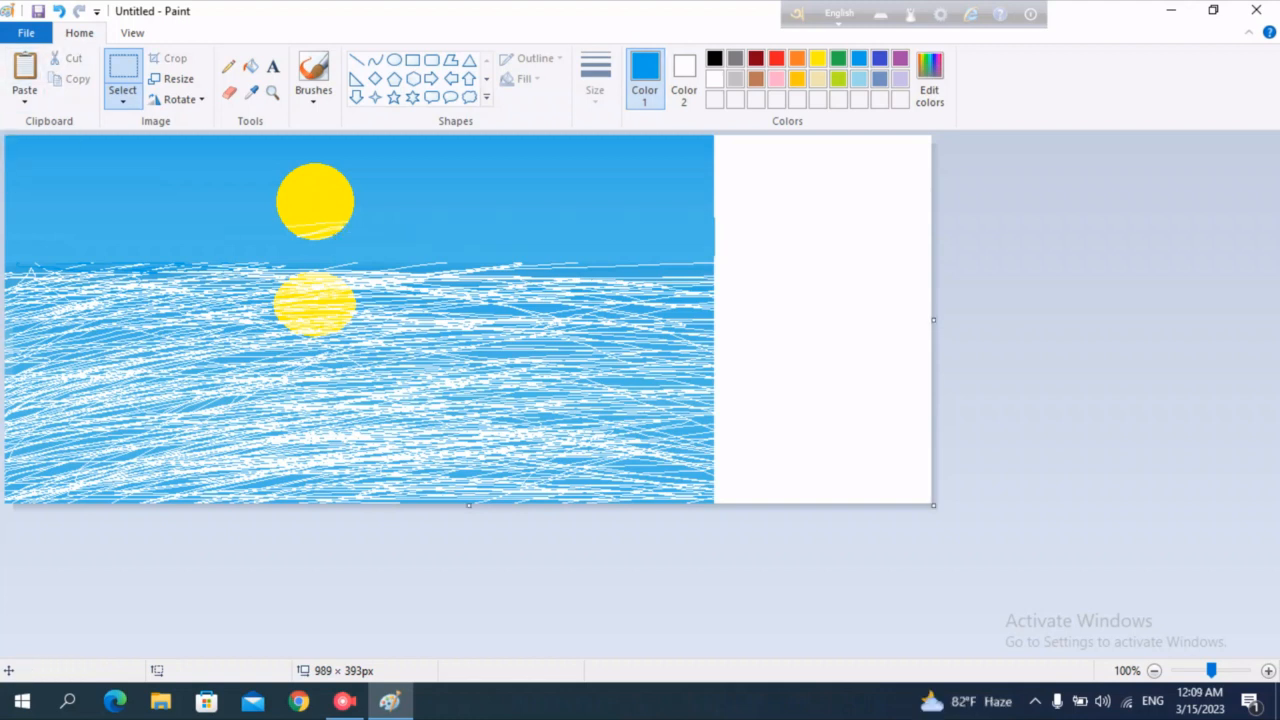
Fill the white strokes crossing the lower part of the sun with yellow.
left_click(817, 58)
left_click(250, 66)
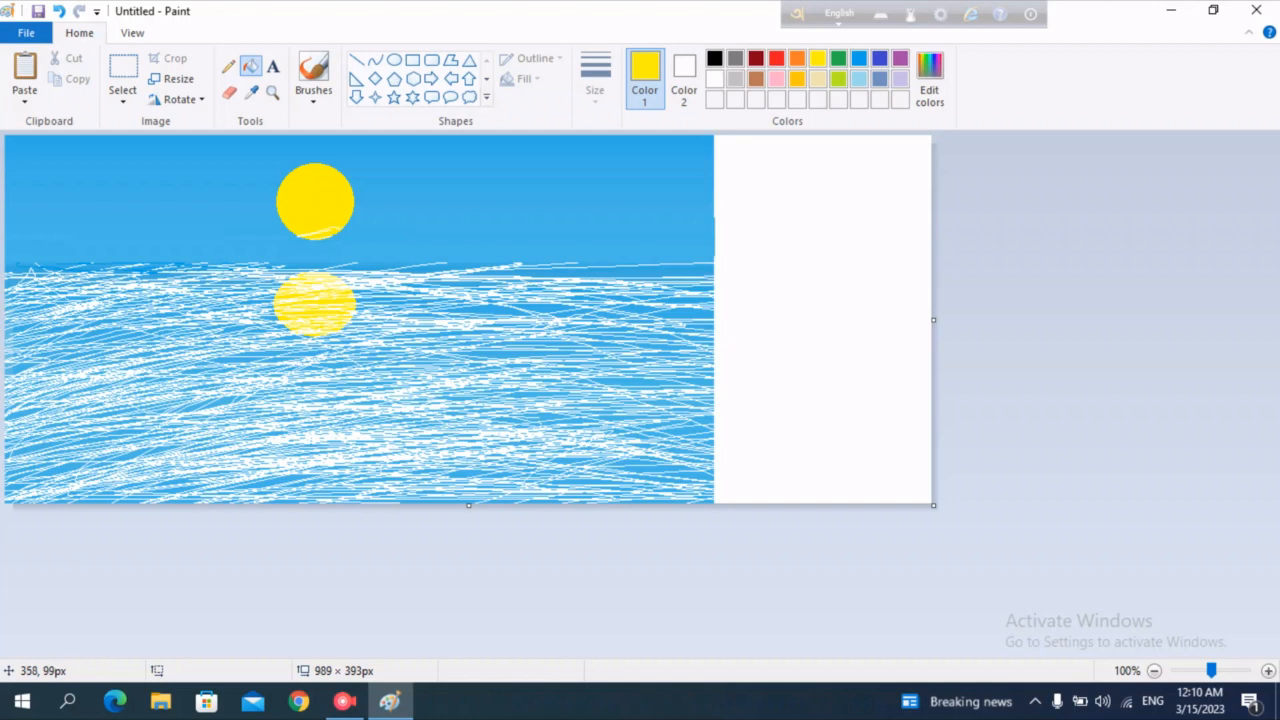
left_click(273, 93)
left_click(192, 197)
left_click(192, 197)
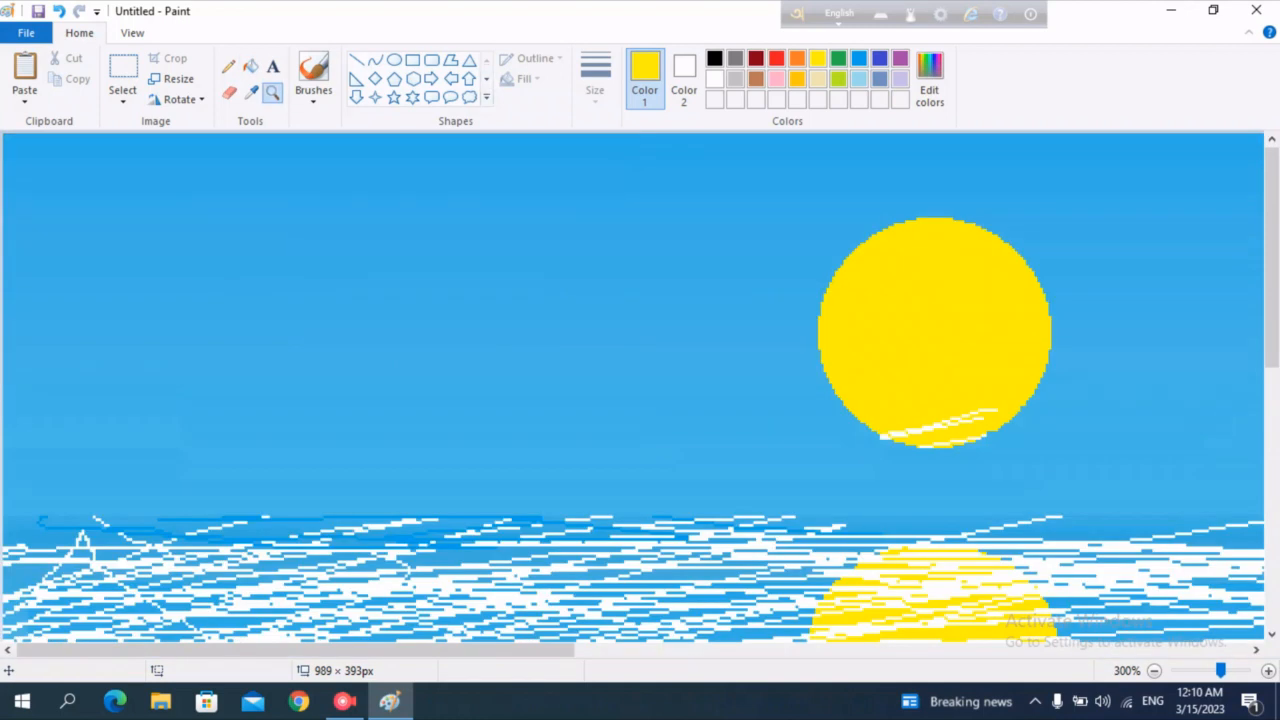
left_click(250, 66)
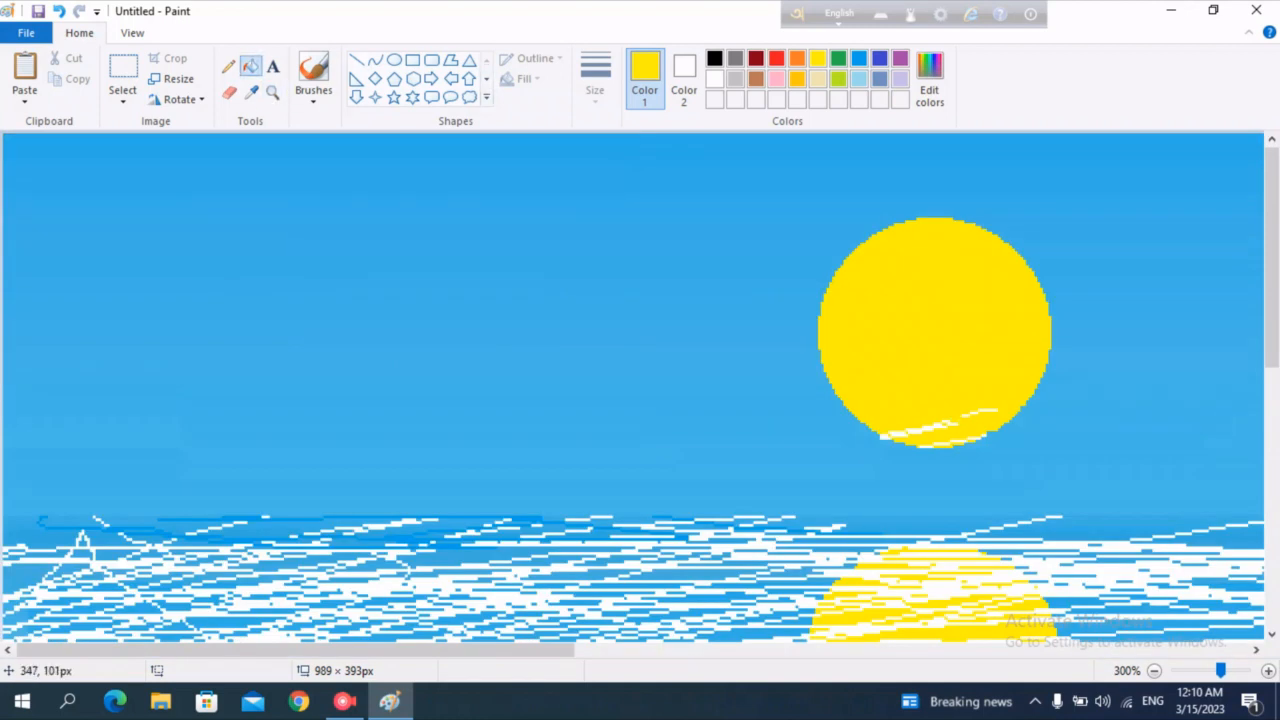
left_click(926, 428)
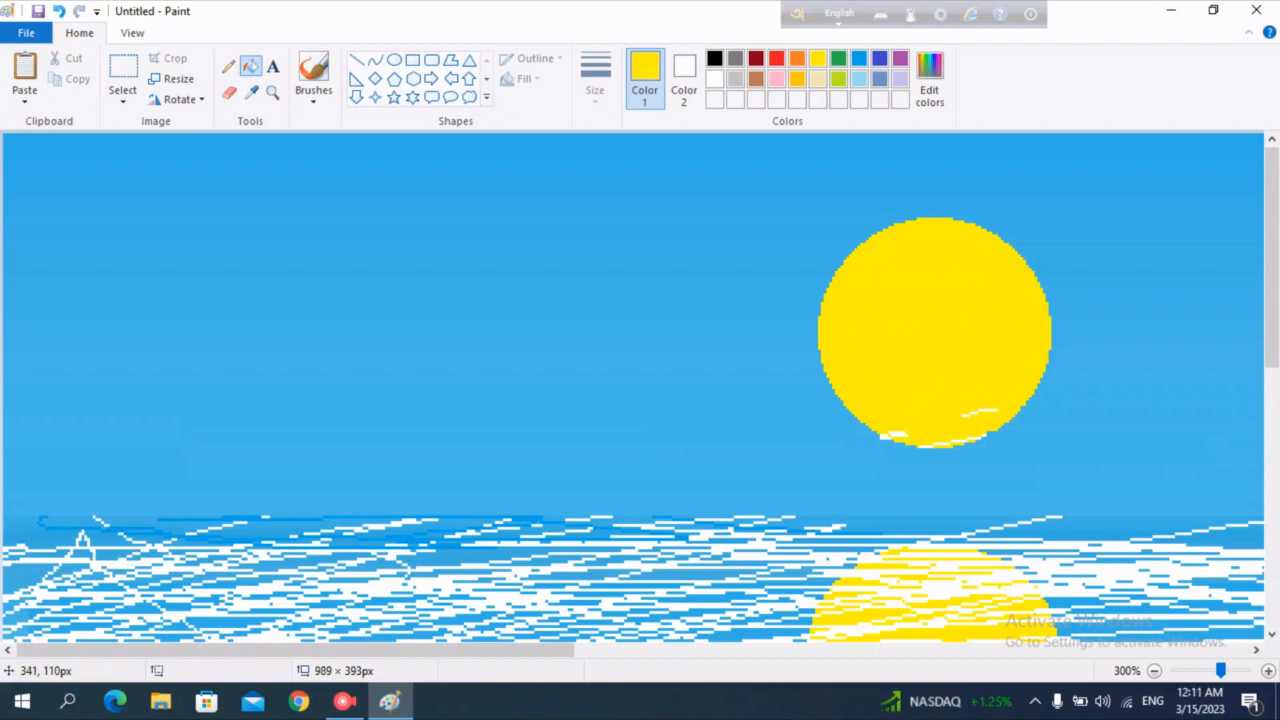
Retouch the remaining white pixels along the sun's lower edge with the yellow Pencil.
left_click(228, 66)
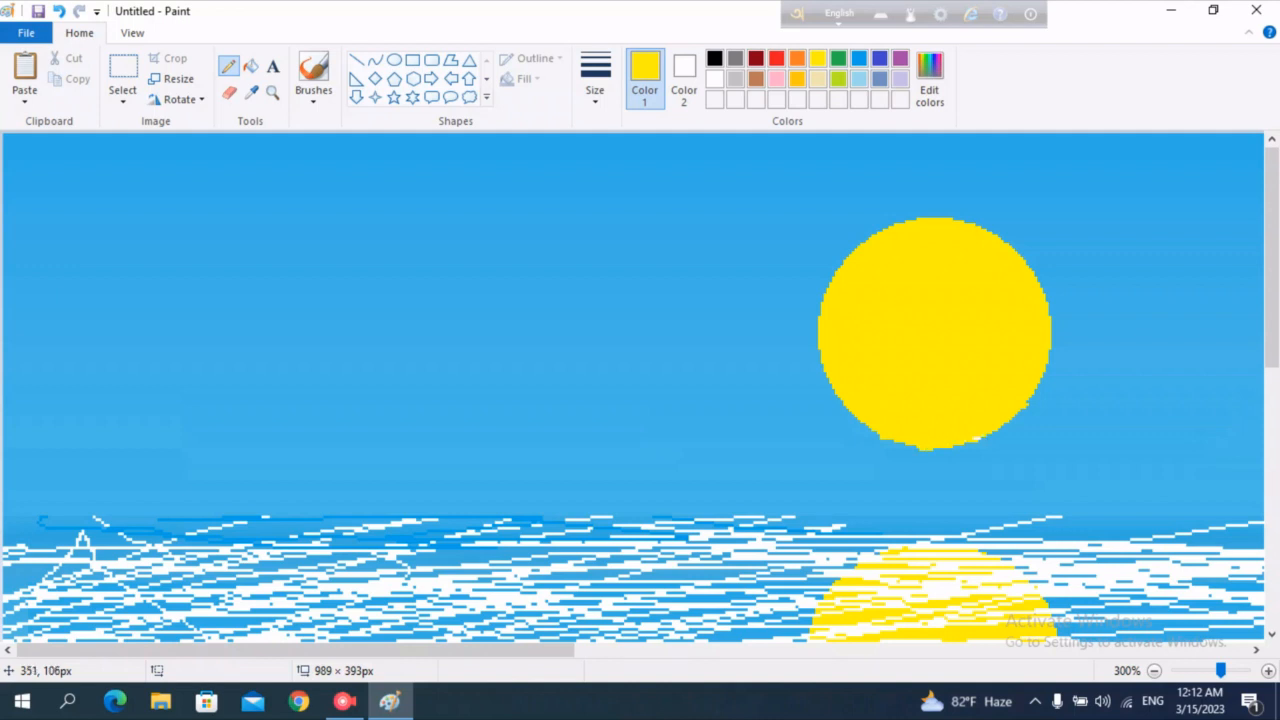
left_click(272, 93)
right_click(645, 351)
right_click(645, 351)
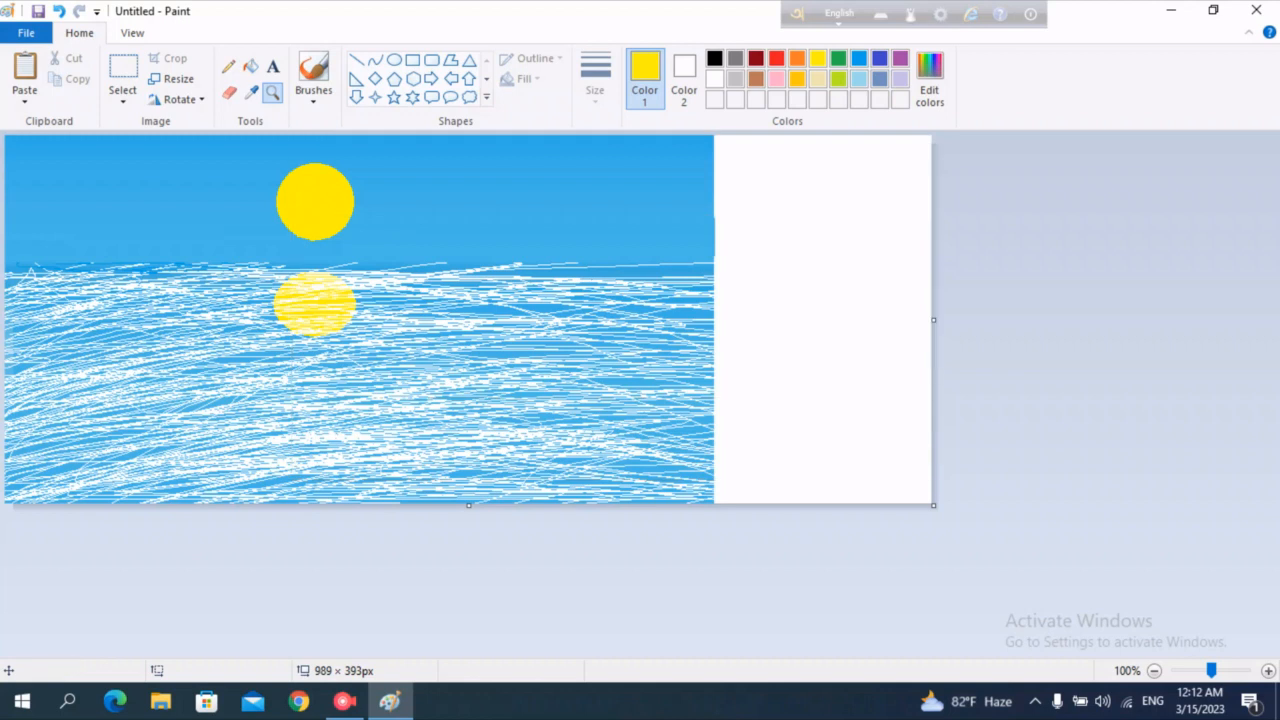
Add white pencil strokes along the right part of the horizon and undo the stray stroke running into the sky.
left_click(228, 66)
left_click(715, 79)
left_click_drag(531, 274, 740, 273)
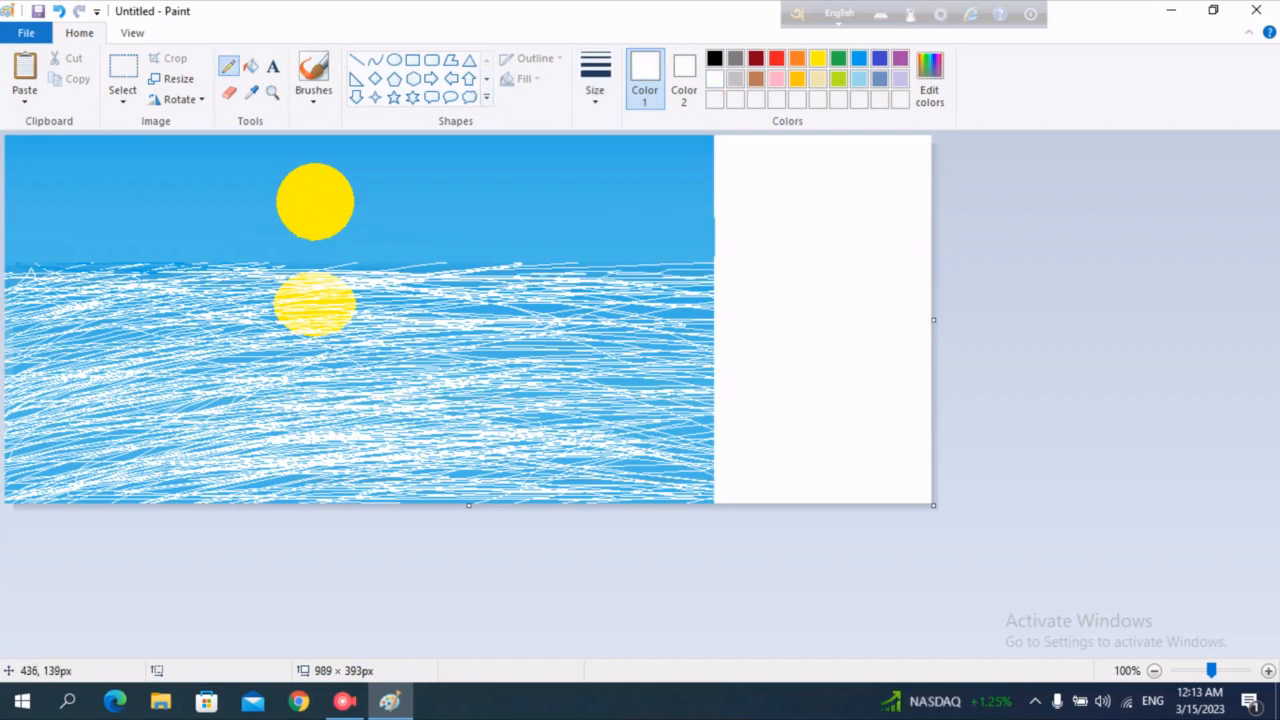
mouse_move(444, 280)
left_mouse_down()
mouse_move(546, 306)
mouse_move(200, 386)
mouse_move(254, 422)
mouse_move(1, 536)
mouse_move(144, 222)
left_mouse_up()
left_click(59, 11)
Add more slanted white pencil strokes across the water and along the left part of the horizon, undoing one unwanted stroke.
mouse_move(160, 329)
left_mouse_down()
mouse_move(65, 330)
mouse_move(137, 327)
left_mouse_up()
mouse_move(400, 412)
left_mouse_down()
mouse_move(558, 321)
mouse_move(650, 370)
left_mouse_up()
left_click_drag(445, 492, 712, 350)
left_click(59, 11)
mouse_move(590, 424)
left_mouse_down()
mouse_move(3, 508)
mouse_move(62, 494)
left_mouse_up()
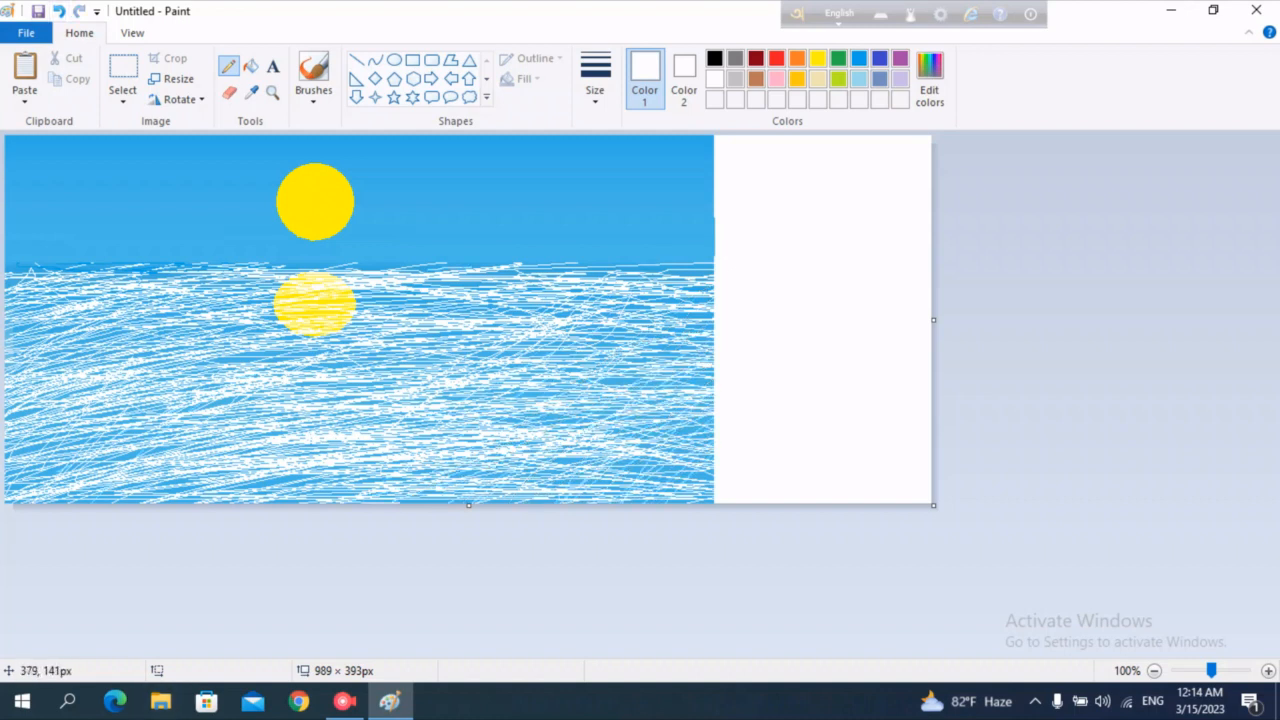
left_click_drag(12, 275, 172, 269)
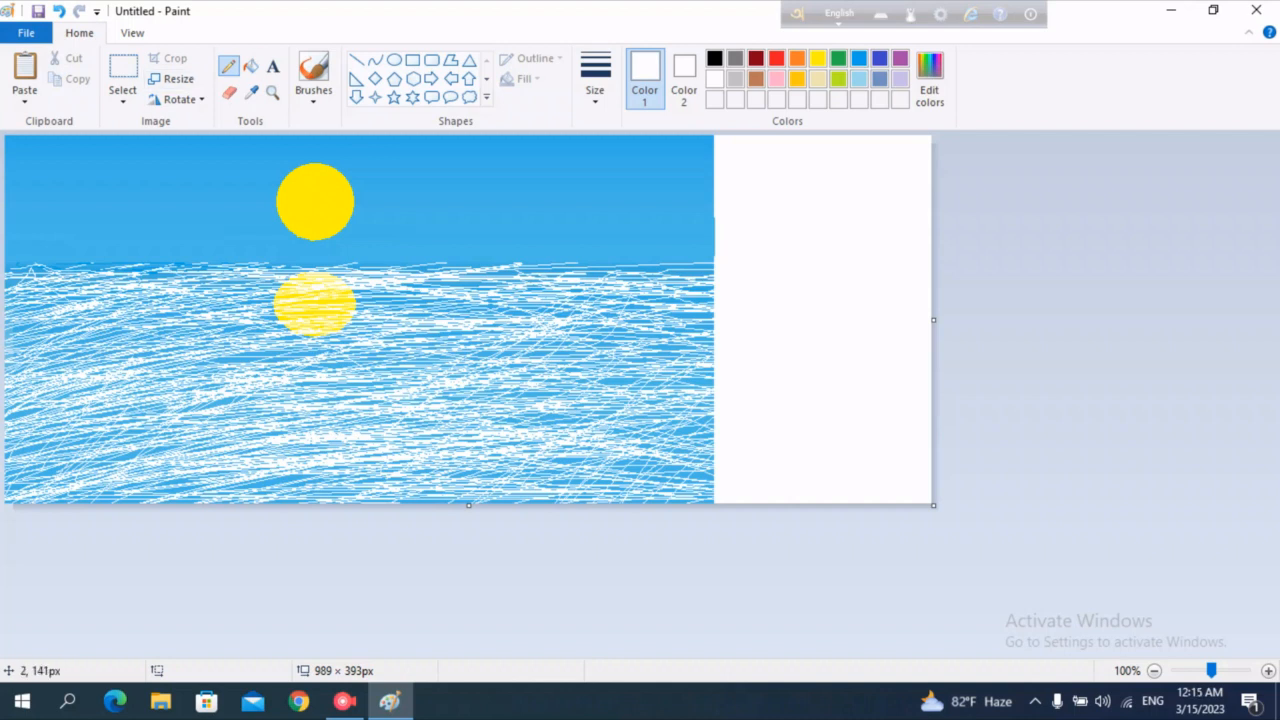
Try to outline a bumpy white hill on the horizon left of the sun and undo the strokes.
mouse_move(5, 279)
left_mouse_down()
mouse_move(177, 215)
mouse_move(287, 232)
left_mouse_up()
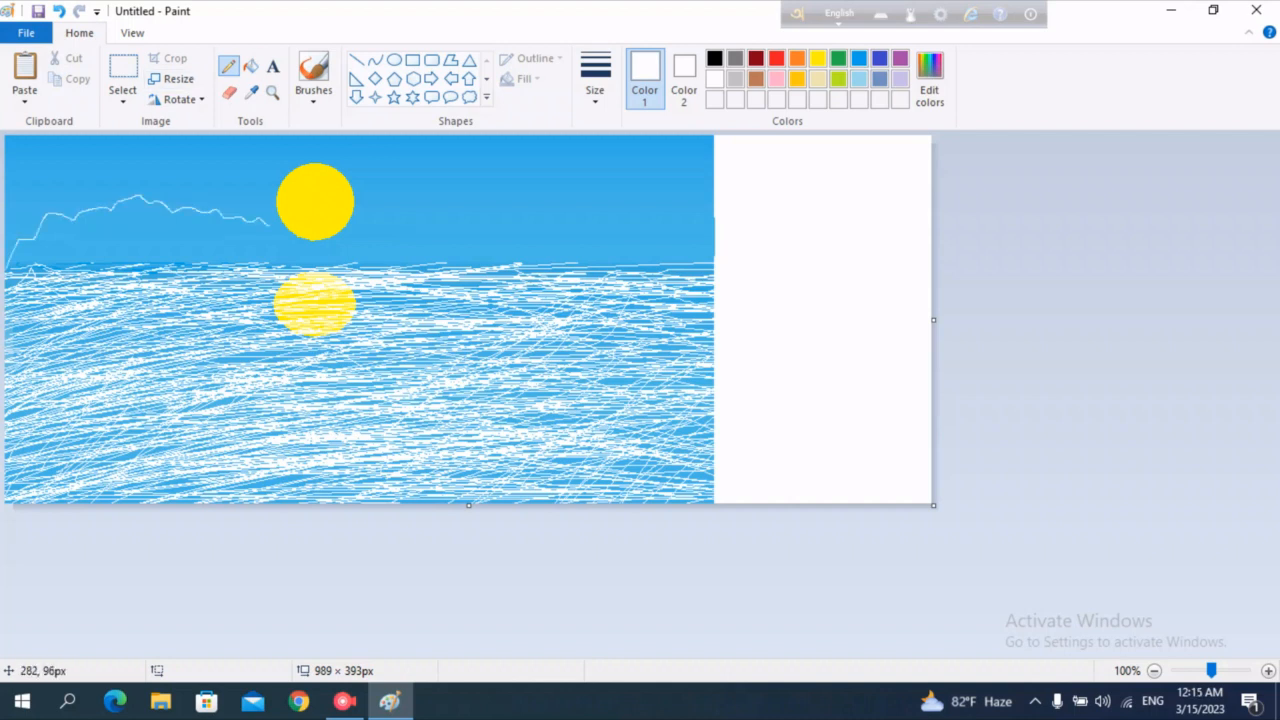
left_click_drag(200, 215, 229, 268)
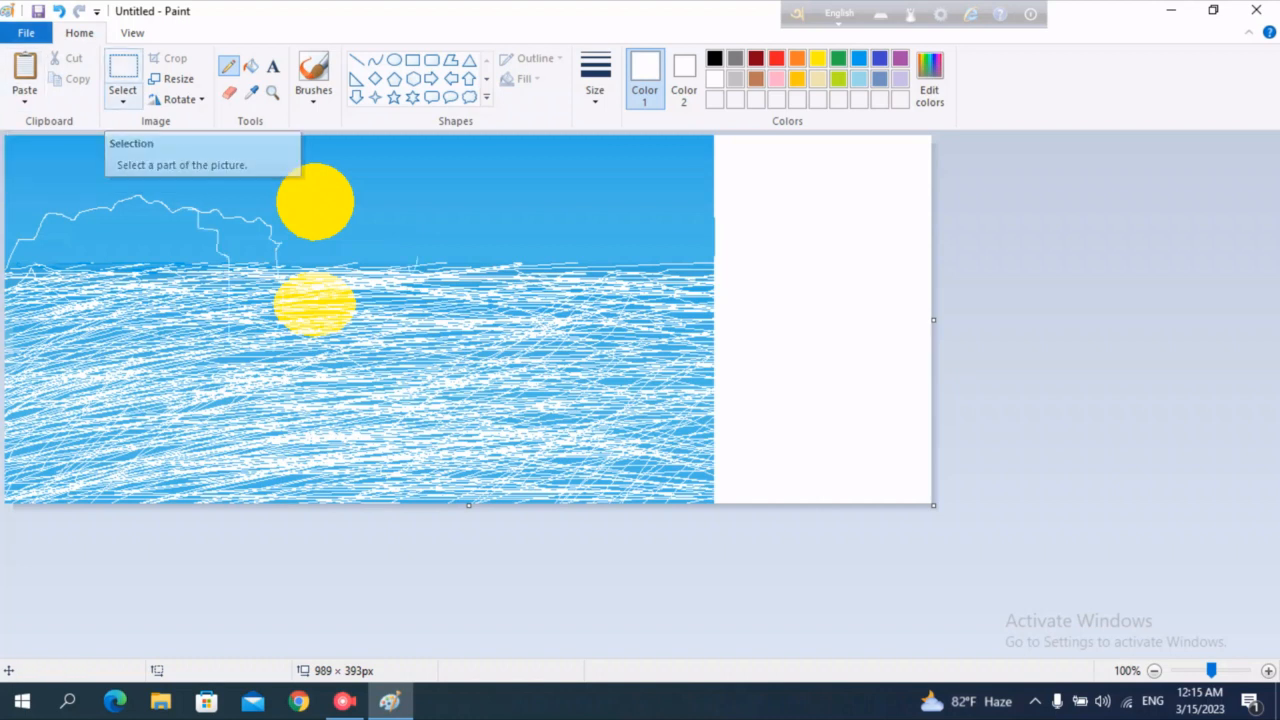
left_click(59, 11)
left_click(59, 11)
Try to draw a white rectangle about 136 × 406 px below the sun's reflection and undo it.
left_click(412, 59)
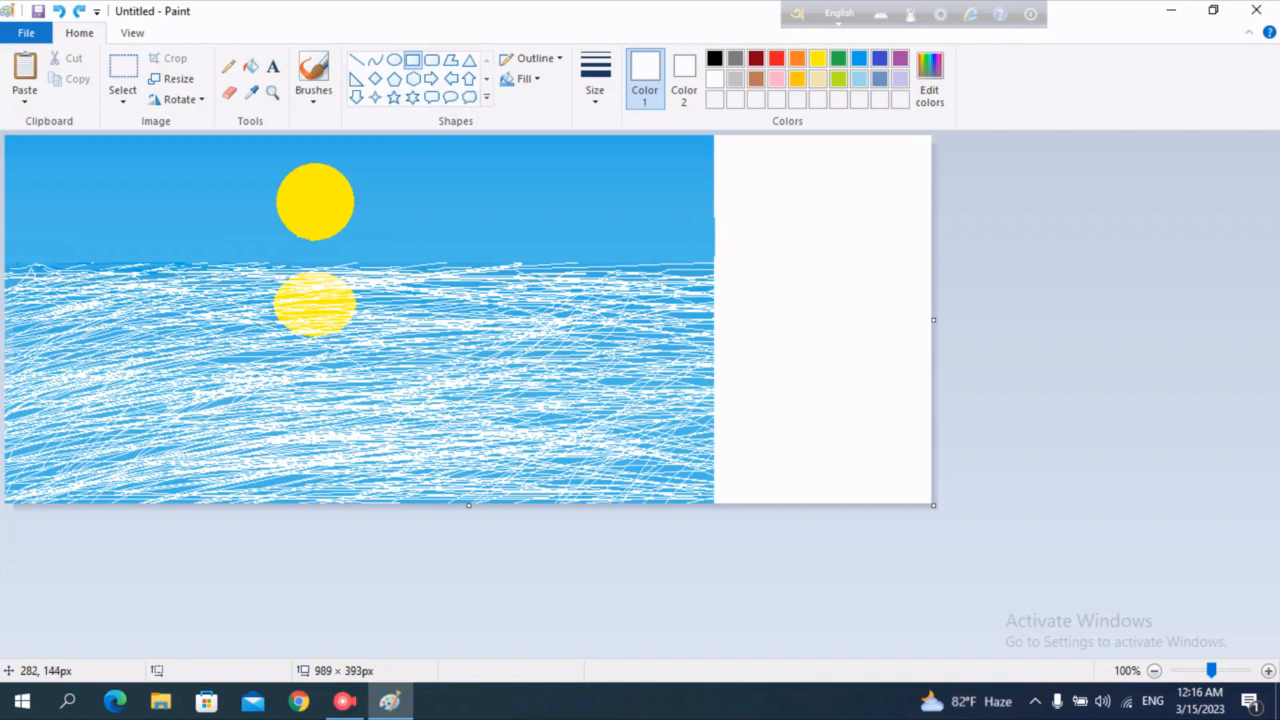
left_click_drag(245, 317, 372, 697)
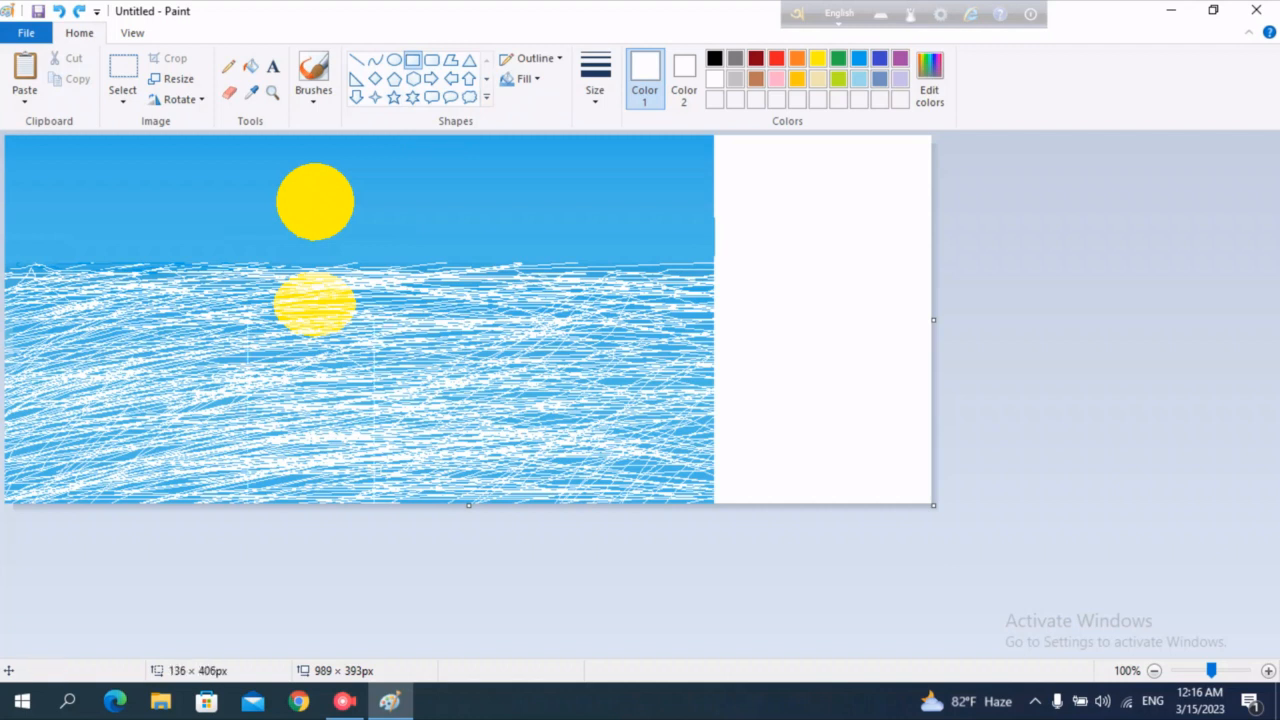
left_click_drag(374, 697, 412, 676)
left_click(59, 11)
Set the Line tool to a thicker black stroke, try two nearly vertical pier sides below the reflection and undo both.
left_click(356, 60)
left_click(595, 80)
left_click(640, 168)
left_click(714, 59)
mouse_move(230, 324)
left_mouse_down()
mouse_move(195, 543)
mouse_move(222, 605)
mouse_move(198, 605)
left_mouse_up()
left_click_drag(379, 333, 393, 643)
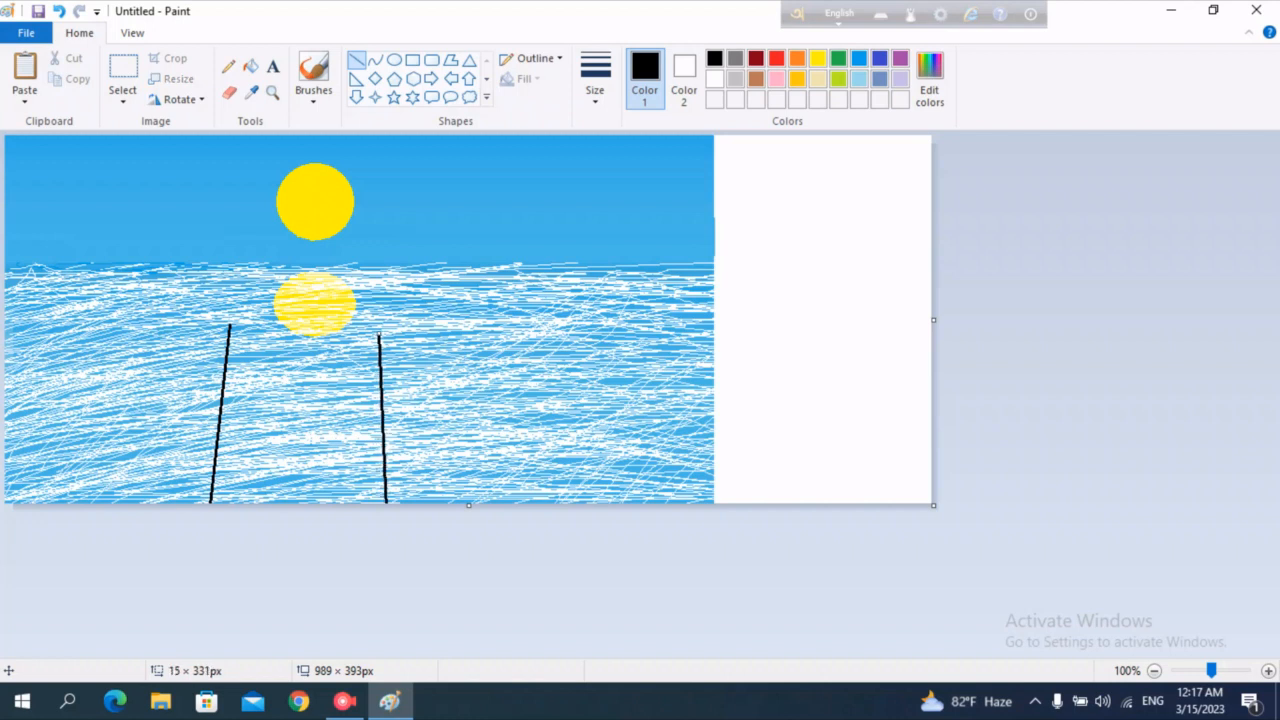
key("ctrl+z")
key("ctrl+z")
Draw two diverging black pier sides, the left about 112 × 208 px, and join their upper ends with a horizontal line about 179 px long.
left_click_drag(222, 320, 110, 528)
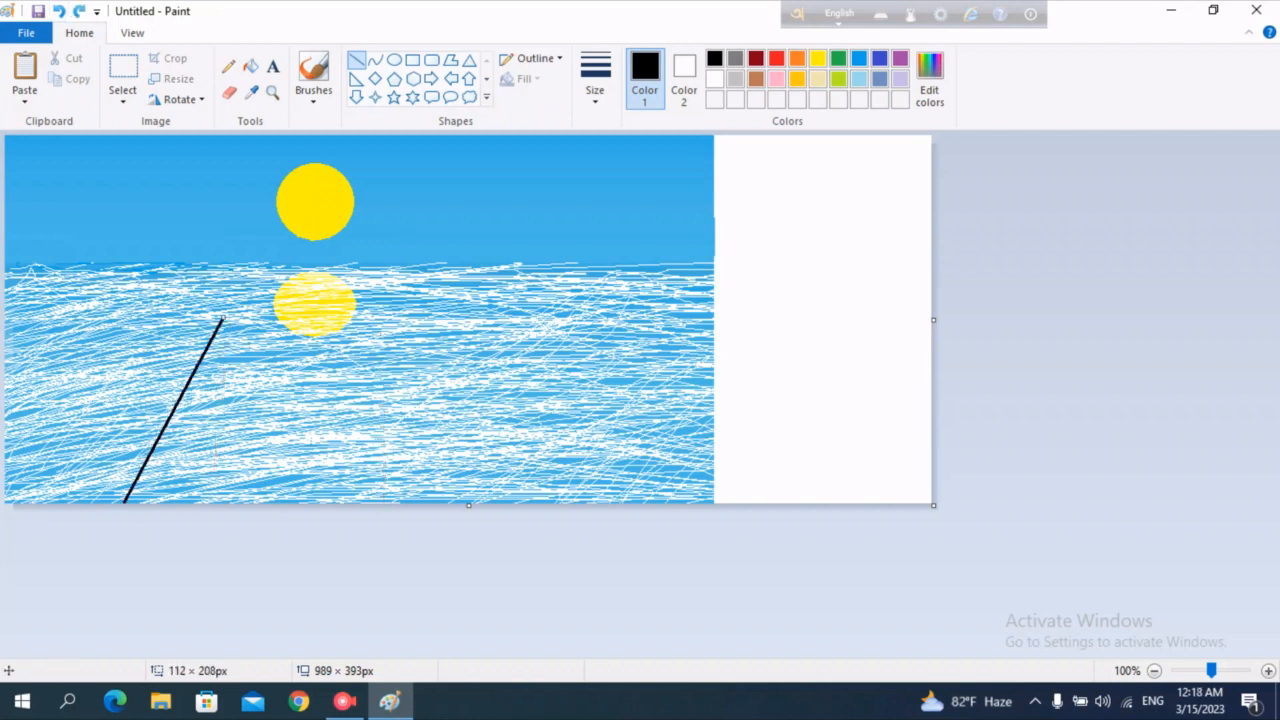
left_click_drag(391, 320, 460, 612)
left_click(413, 60)
left_click_drag(221, 319, 391, 317)
right_click(228, 313)
left_click(357, 60)
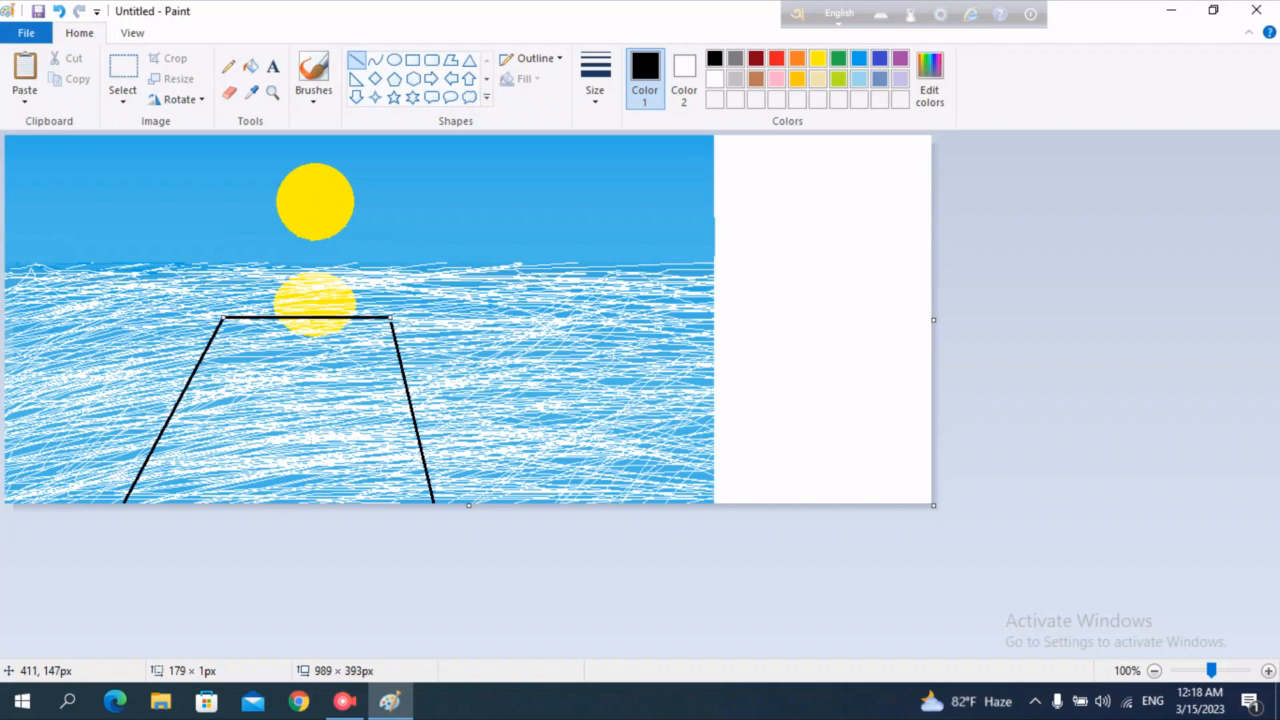
Draw horizontal plank lines between the pier's sides just below its upper edge, the second about 198 × 2 px.
left_click_drag(218, 330, 393, 330)
left_click_drag(186, 345, 395, 341)
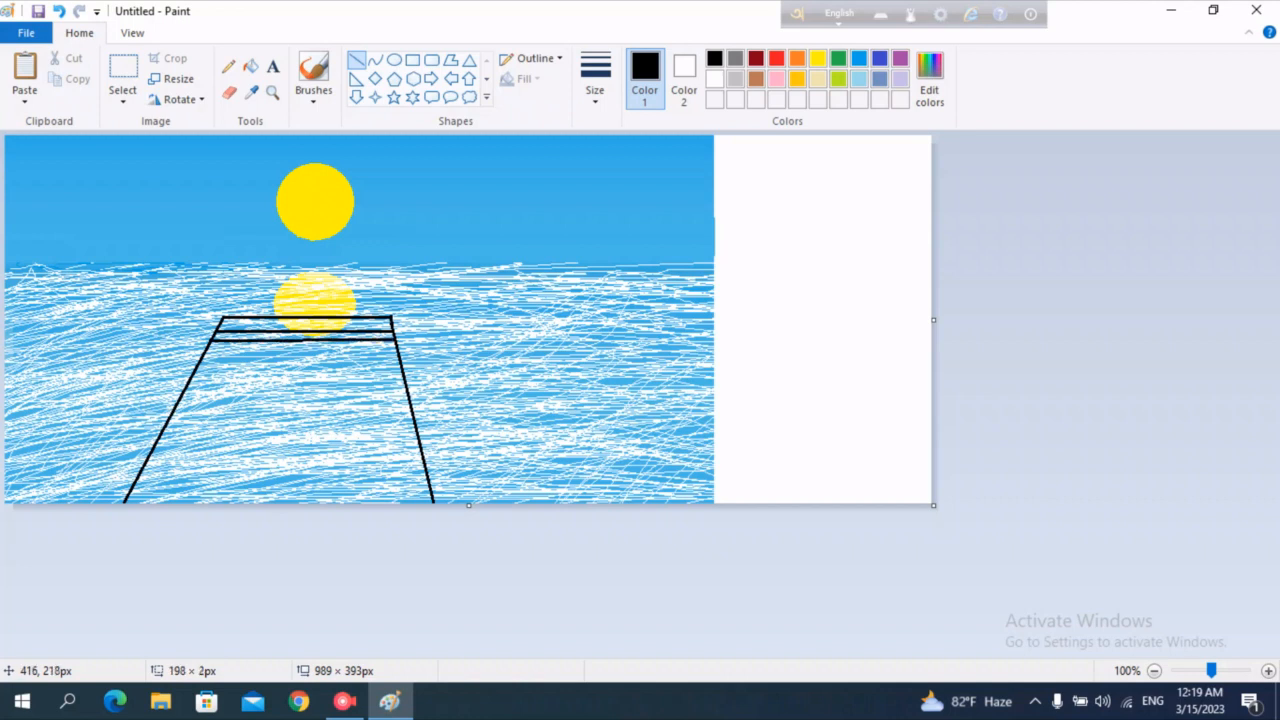
mouse_move(209, 349)
left_mouse_down()
mouse_move(399, 351)
mouse_move(227, 352)
left_mouse_up()
Copy the section with the two plank lines, paste it directly below them and widen it to fit the pier's sides.
left_click(123, 70)
left_click_drag(332, 361, 526, 377)
left_click(91, 341)
left_click_drag(197, 336, 408, 358)
key("ctrl+c")
key("ctrl+v")
left_click_drag(136, 150, 324, 365)
left_click_drag(401, 362, 411, 362)
Paste another plank section below the previous one and stretch it to the pier's width at that height.
left_click(25, 70)
left_click_drag(110, 147, 282, 384)
left_click_drag(388, 384, 417, 384)
left_click_drag(179, 395, 179, 397)
Paste a third plank section around the middle of the pier and stretch it wider and taller to meet both sides.
left_click(25, 70)
left_click_drag(114, 144, 276, 403)
left_click_drag(377, 407, 428, 406)
left_click_drag(340, 407, 340, 410)
mouse_move(166, 408)
left_mouse_down()
mouse_move(145, 408)
mouse_move(161, 409)
left_mouse_up()
left_click_drag(295, 420, 295, 429)
Paste a plank section on the lower part of the pier and enlarge it to about 321 × 40 px.
left_click(93, 148)
left_click(25, 70)
left_click_drag(111, 147, 251, 442)
left_click_drag(357, 455, 433, 462)
left_click_drag(145, 461, 135, 471)
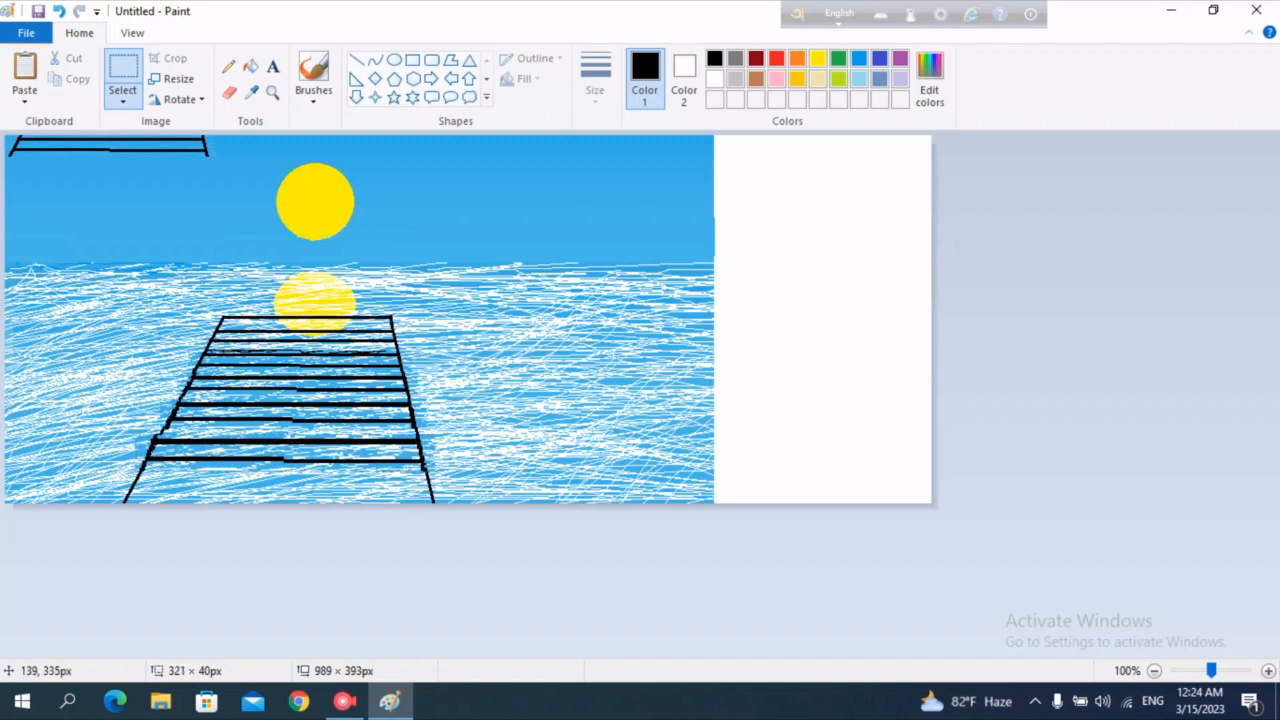
left_click(125, 449)
Paste a last plank section at the pier's lower end, widen it to about 351 px and stretch it down to the canvas edge.
left_click(25, 70)
left_click_drag(164, 146, 447, 482)
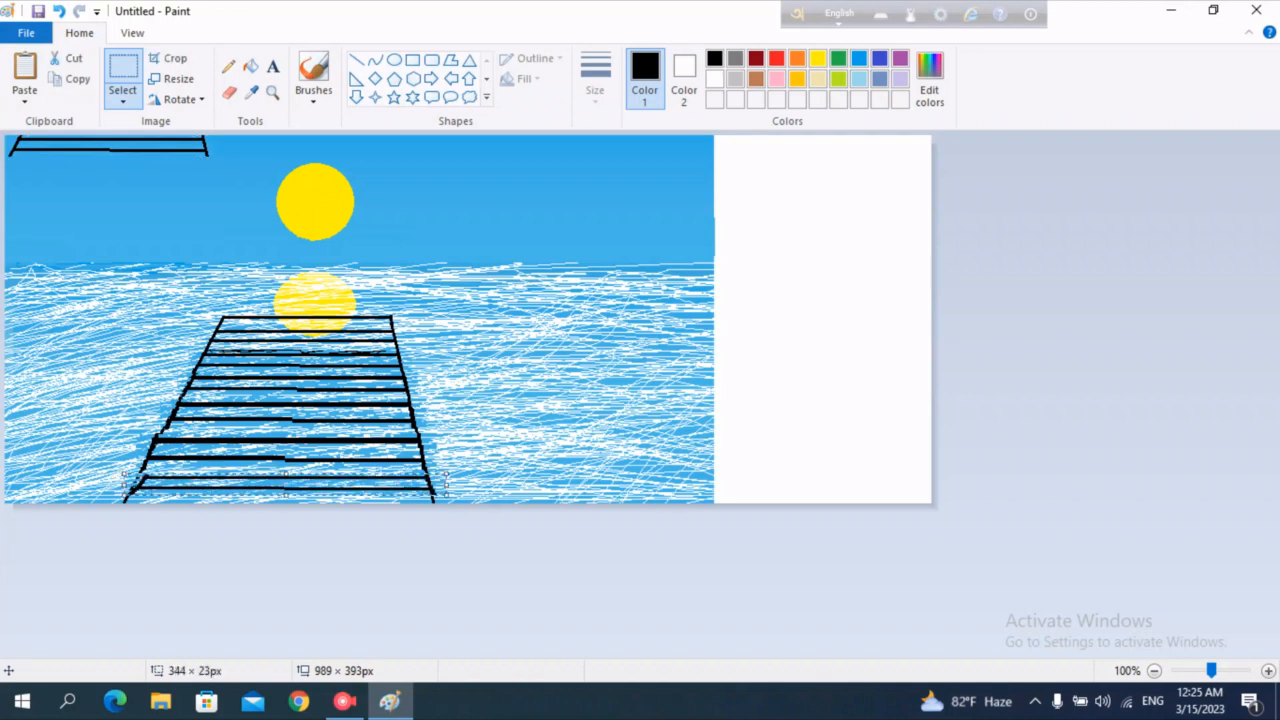
left_click_drag(124, 482, 116, 482)
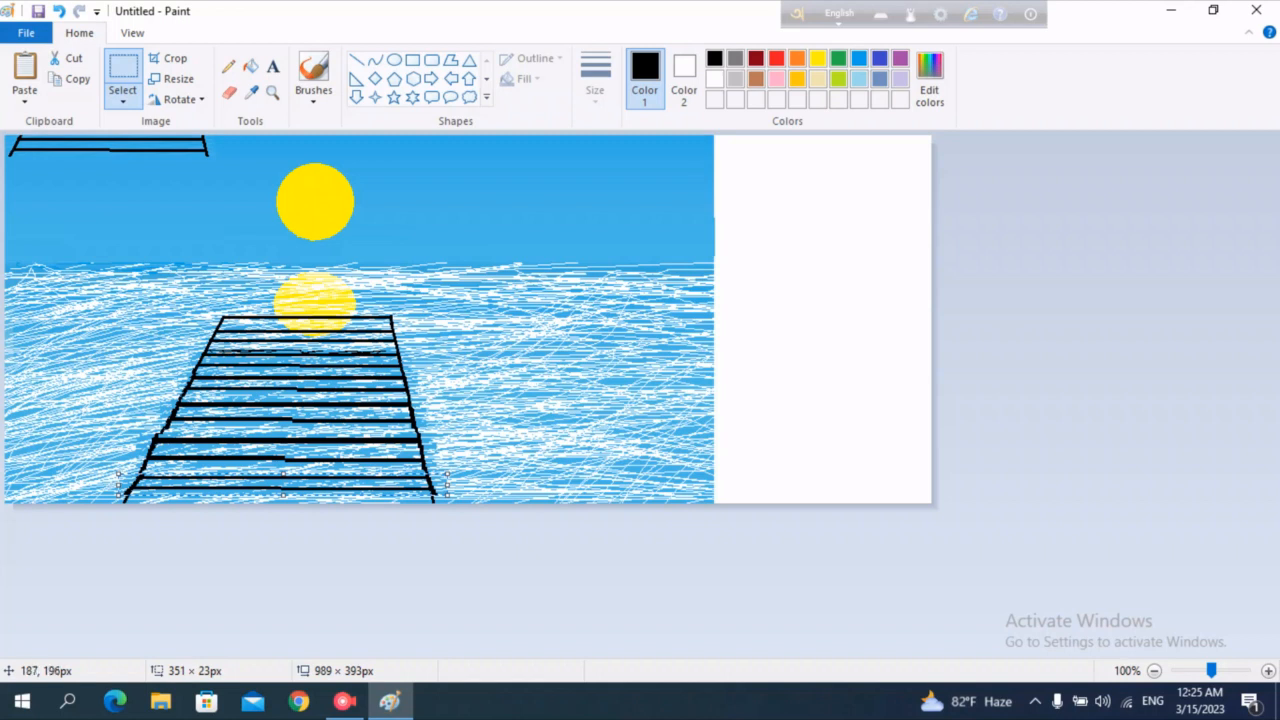
left_click_drag(284, 495, 284, 504)
left_click(269, 188)
Retrace the pier's left and right sides with straight black lines.
left_click(357, 60)
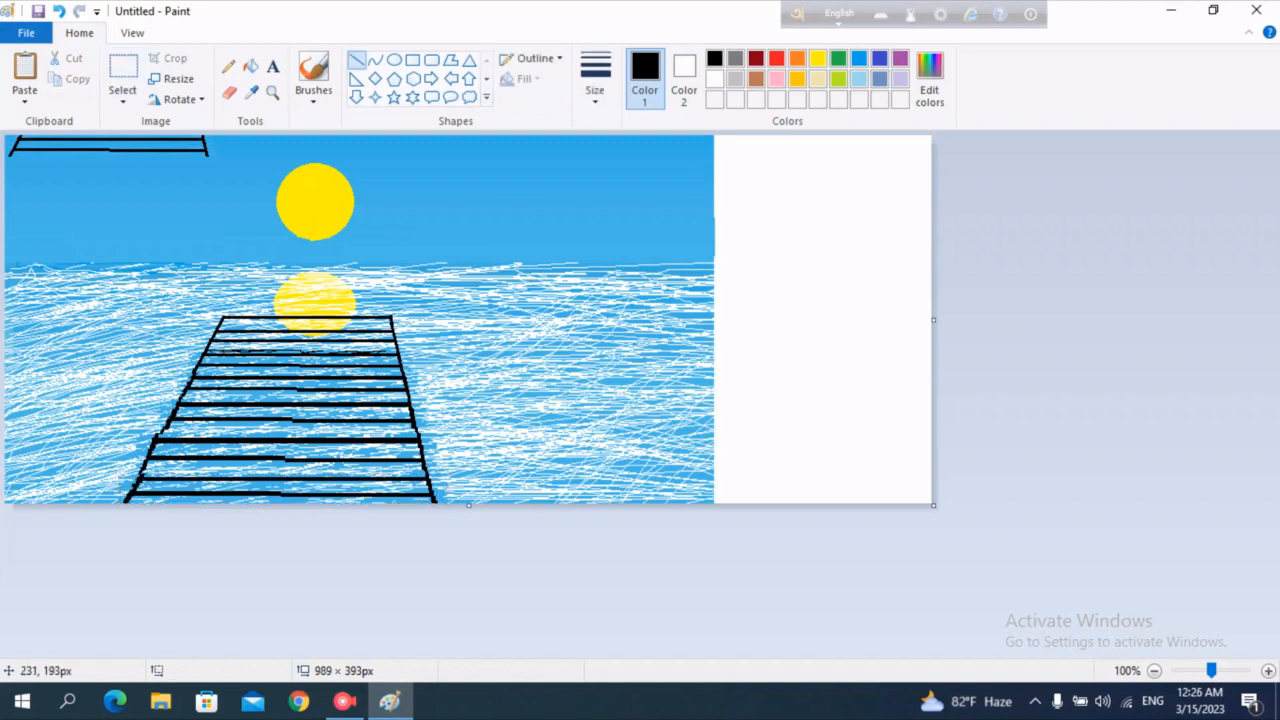
left_click_drag(222, 317, 113, 530)
left_click_drag(389, 314, 420, 454)
Extend the pier towards the horizon with two short side lines and a horizontal far edge about 157 px long.
left_click(412, 60)
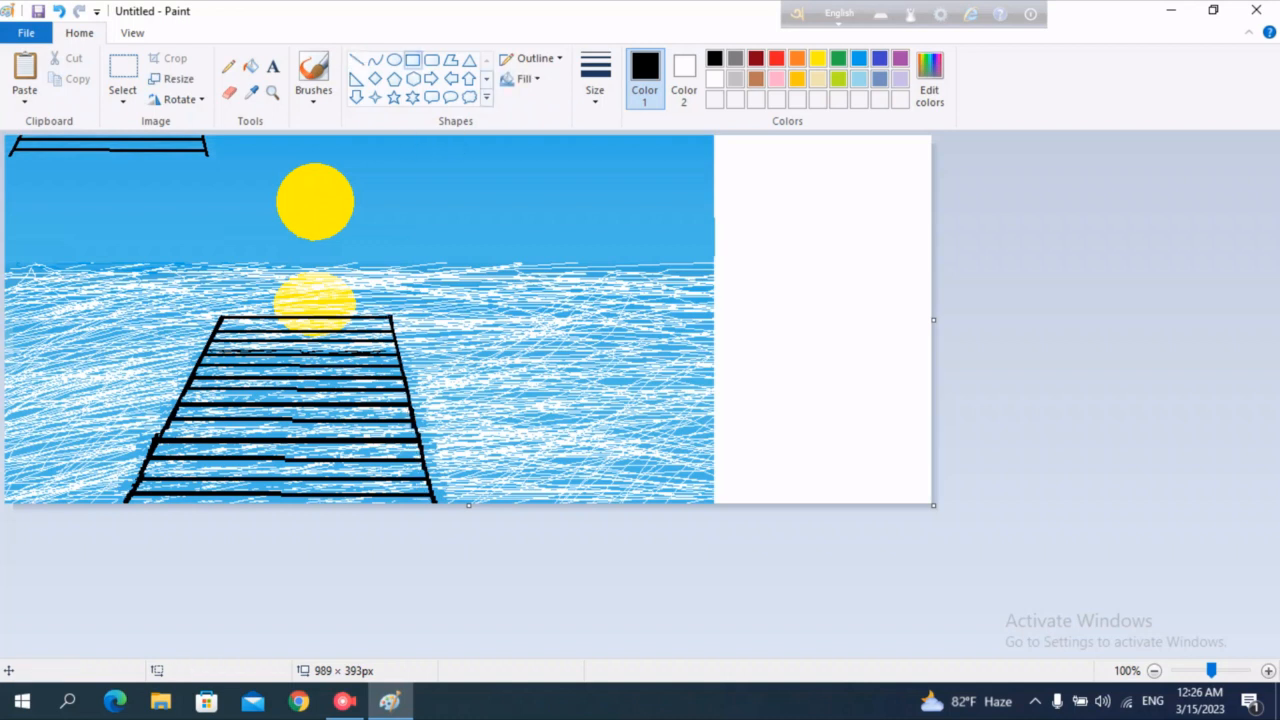
mouse_move(228, 268)
left_mouse_down()
mouse_move(251, 306)
mouse_move(391, 306)
mouse_move(238, 274)
left_mouse_up()
left_click(356, 60)
left_click_drag(220, 318, 241, 276)
left_click_drag(381, 274, 392, 318)
left_click_drag(238, 276, 381, 276)
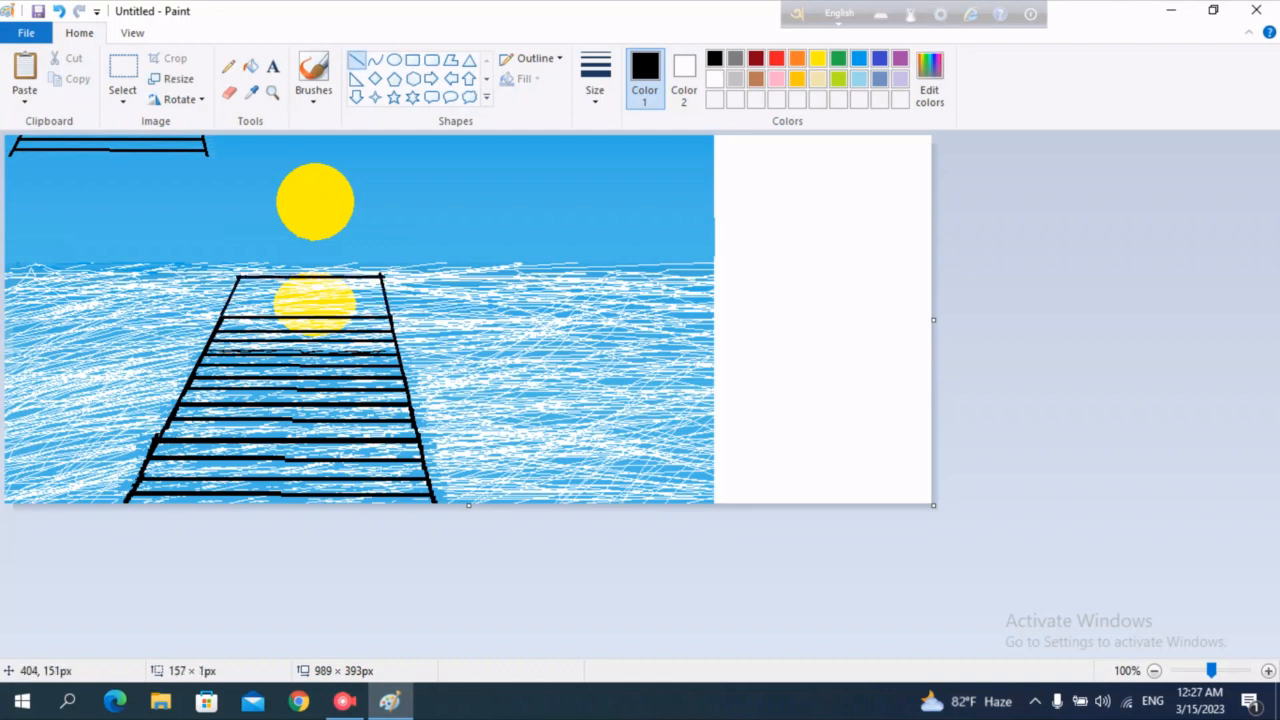
Draw the pier's left railing with a short vertical post and a sloping handrail about 160 × 262 px.
left_click(412, 60)
mouse_move(218, 314)
left_mouse_down()
mouse_move(223, 255)
mouse_move(134, 524)
mouse_move(217, 314)
mouse_move(222, 255)
mouse_move(167, 285)
mouse_move(63, 531)
mouse_move(85, 506)
left_mouse_up()
left_click(357, 60)
left_click_drag(222, 267, 223, 256)
left_click_drag(85, 505, 73, 498)
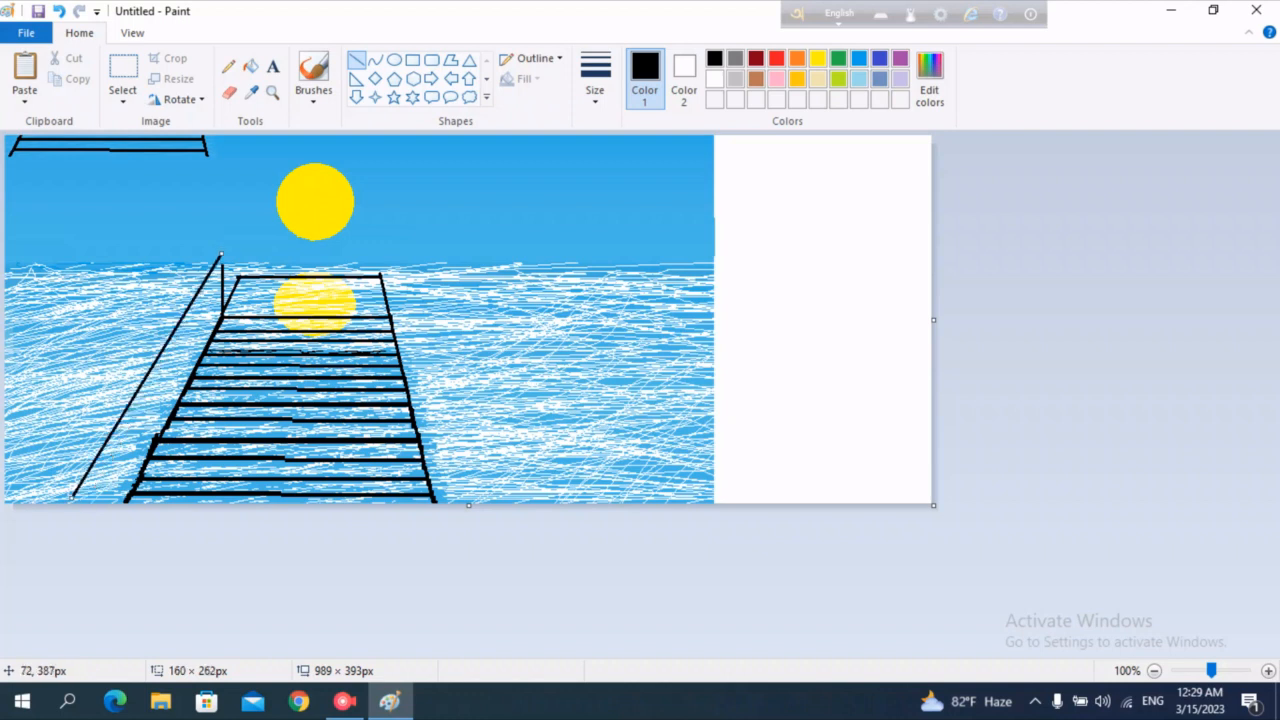
left_click(338, 164)
left_click_drag(222, 270, 223, 253)
left_click(260, 220)
Draw the matching right railing with a vertical post and a sloping handrail down to the canvas edge.
mouse_move(391, 316)
left_mouse_down()
mouse_move(391, 255)
mouse_move(434, 326)
mouse_move(487, 501)
left_mouse_up()
left_click(462, 161)
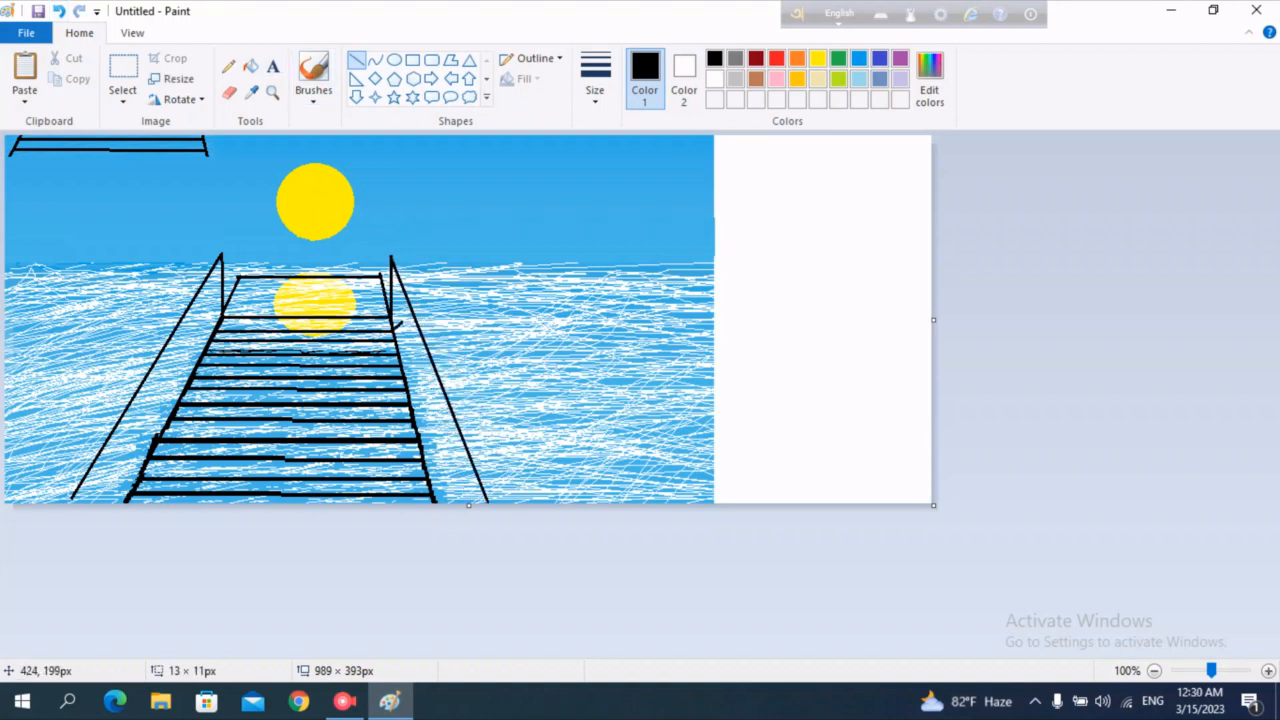
Add straight black balusters between the pier's right edge and its sloping handrail, down to the canvas edge.
mouse_move(396, 343)
left_mouse_down()
mouse_move(398, 275)
mouse_move(406, 295)
left_mouse_up()
left_click_drag(408, 386, 418, 340)
left_click_drag(411, 416, 424, 345)
left_click_drag(438, 454, 424, 368)
left_click_drag(432, 490, 452, 406)
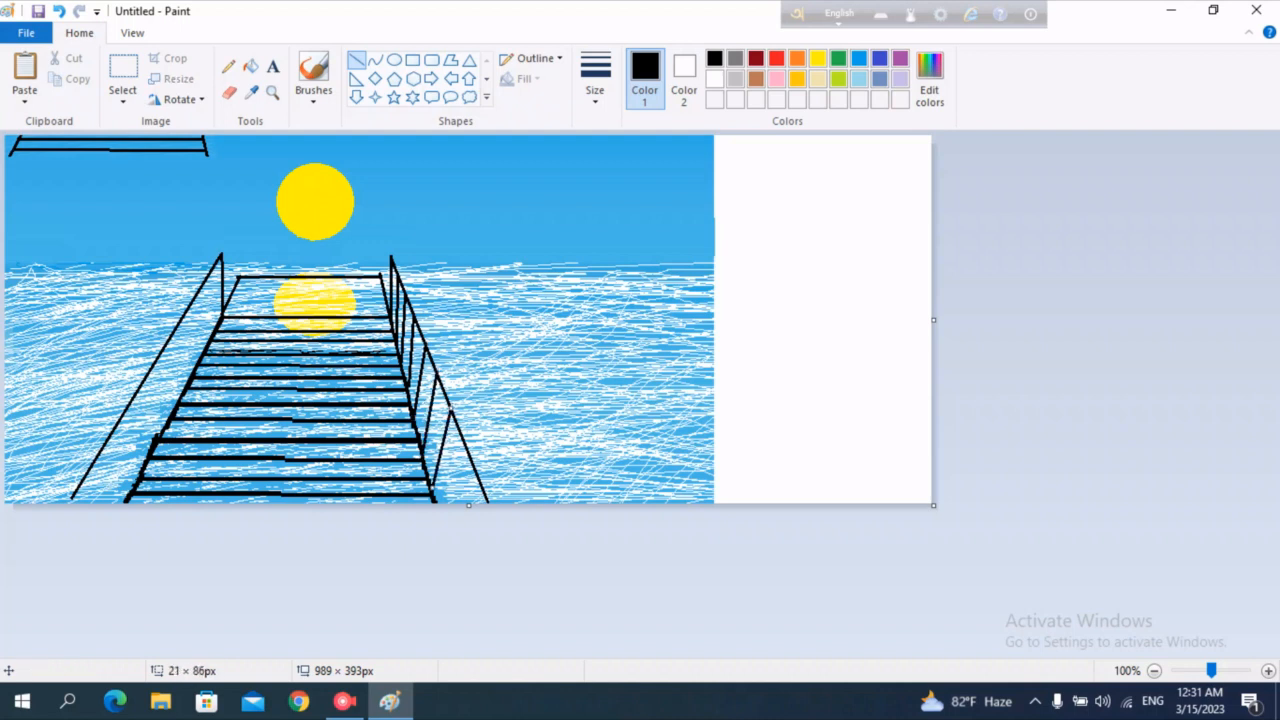
left_click_drag(437, 499, 459, 440)
left_click_drag(436, 498, 434, 561)
left_click_drag(461, 438, 461, 437)
Add matching straight balusters between the pier's left edge and its sloping handrail, undoing the misplaced stroke.
left_click(94, 466)
left_click_drag(86, 470, 137, 498)
key("ctrl+z")
mouse_move(209, 352)
left_mouse_down()
mouse_move(205, 268)
mouse_move(197, 291)
left_mouse_up()
left_click_drag(190, 378, 129, 472)
left_click_drag(128, 406, 132, 401)
left_click_drag(127, 499, 118, 543)
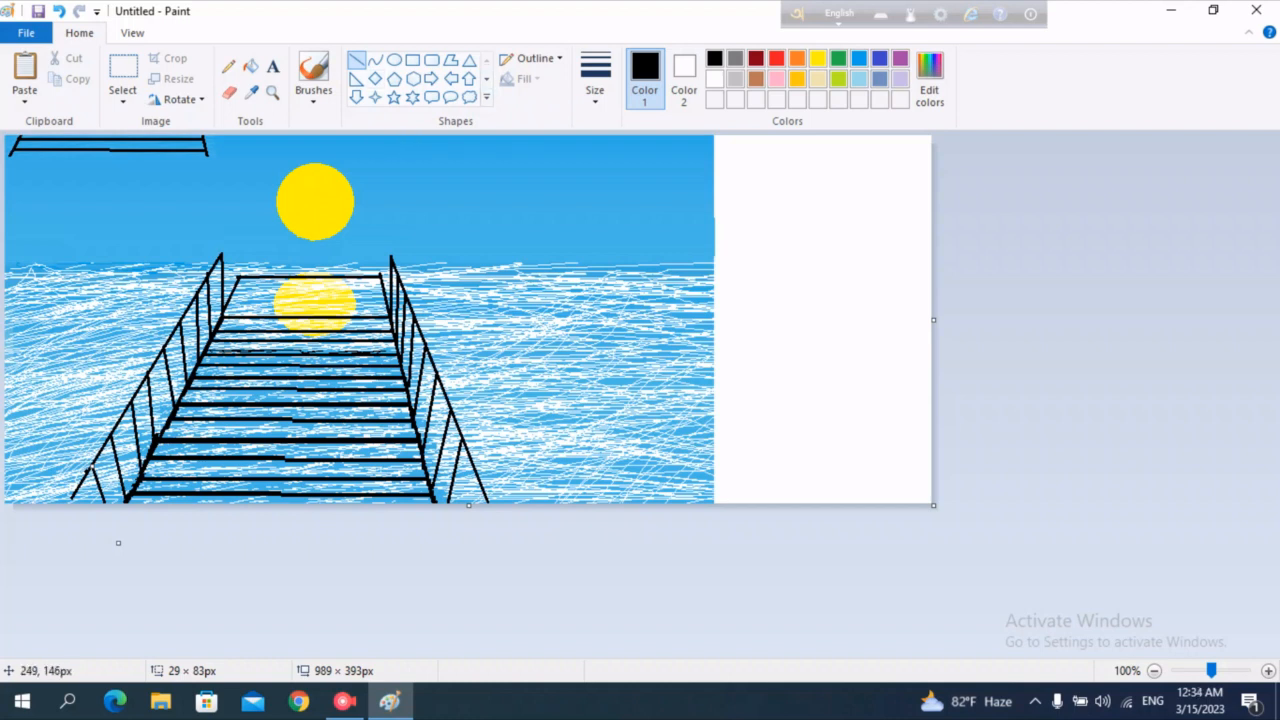
Draw a low rectangular railing along the pier's far edge and join its upper corners to both side handrails with short lines.
left_click(412, 60)
left_click_drag(235, 244, 383, 276)
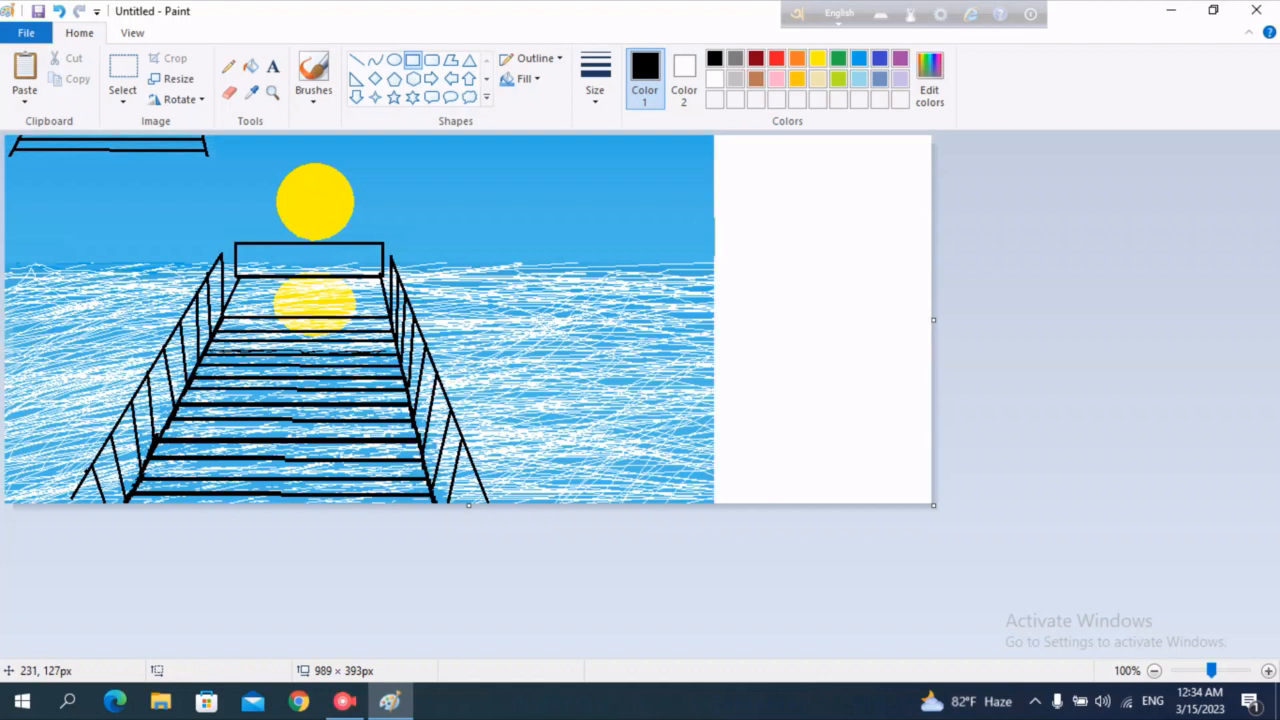
left_click(356, 60)
left_click_drag(219, 257, 237, 245)
left_click_drag(391, 257, 384, 243)
left_click(461, 216)
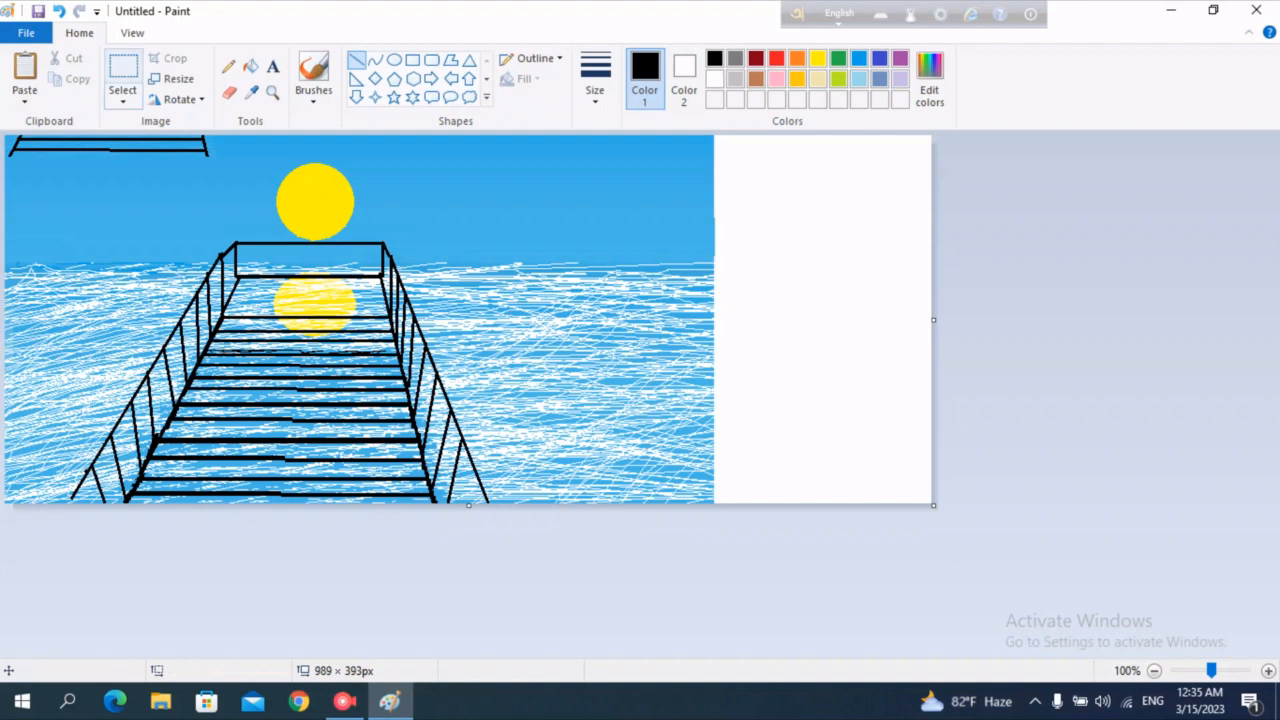
Delete the leftover black plank lines in the upper-left corner of the sky.
left_click(123, 68)
left_click_drag(251, 137, 5, 181)
right_click(144, 162)
left_click(190, 301)
Copy a clean piece of sky about 207 × 51 px and cover the blank upper-left corner with it.
left_click_drag(526, 139, 526, 138)
left_click_drag(530, 139, 526, 157)
left_click(522, 181)
key("ctrl+c")
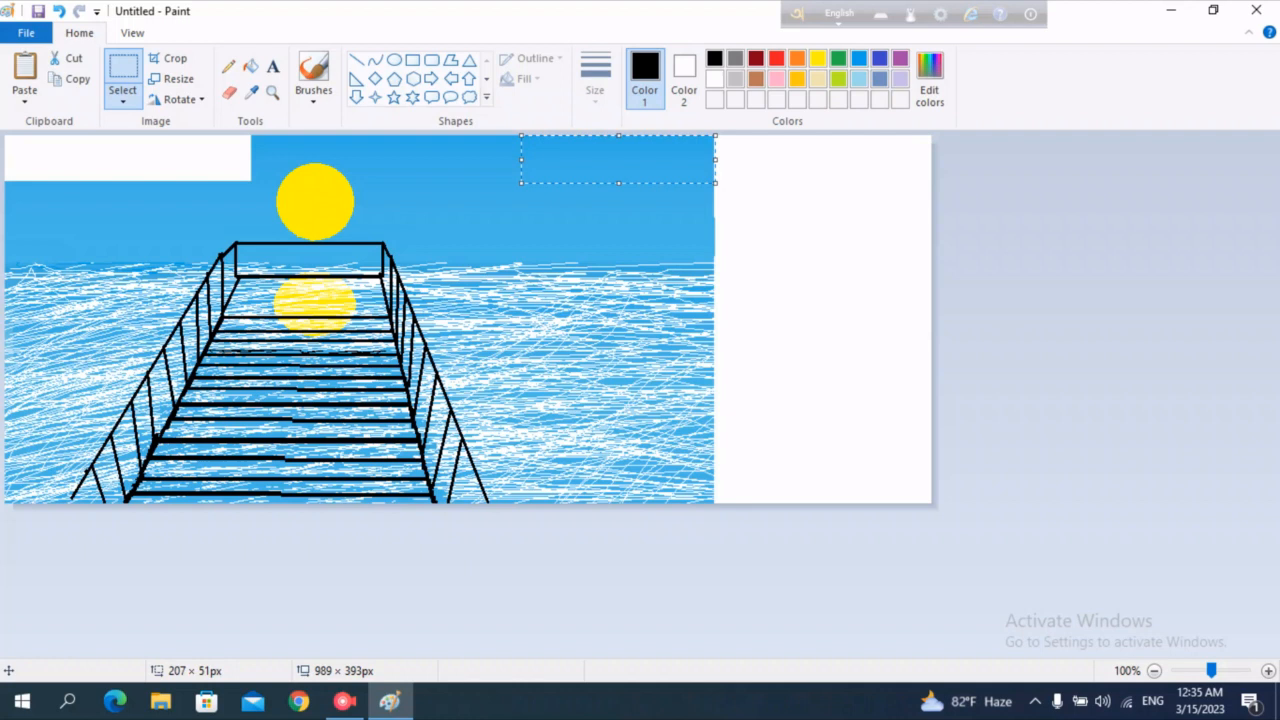
left_click(24, 72)
mouse_move(199, 159)
left_mouse_down()
mouse_move(252, 159)
mouse_move(236, 245)
mouse_move(238, 214)
left_mouse_up()
left_click(262, 164)
left_click(412, 60)
key("Right")
key("Right")
key("Right")
key("Right")
key("Right")
left_click(60, 200)
left_click(58, 11)
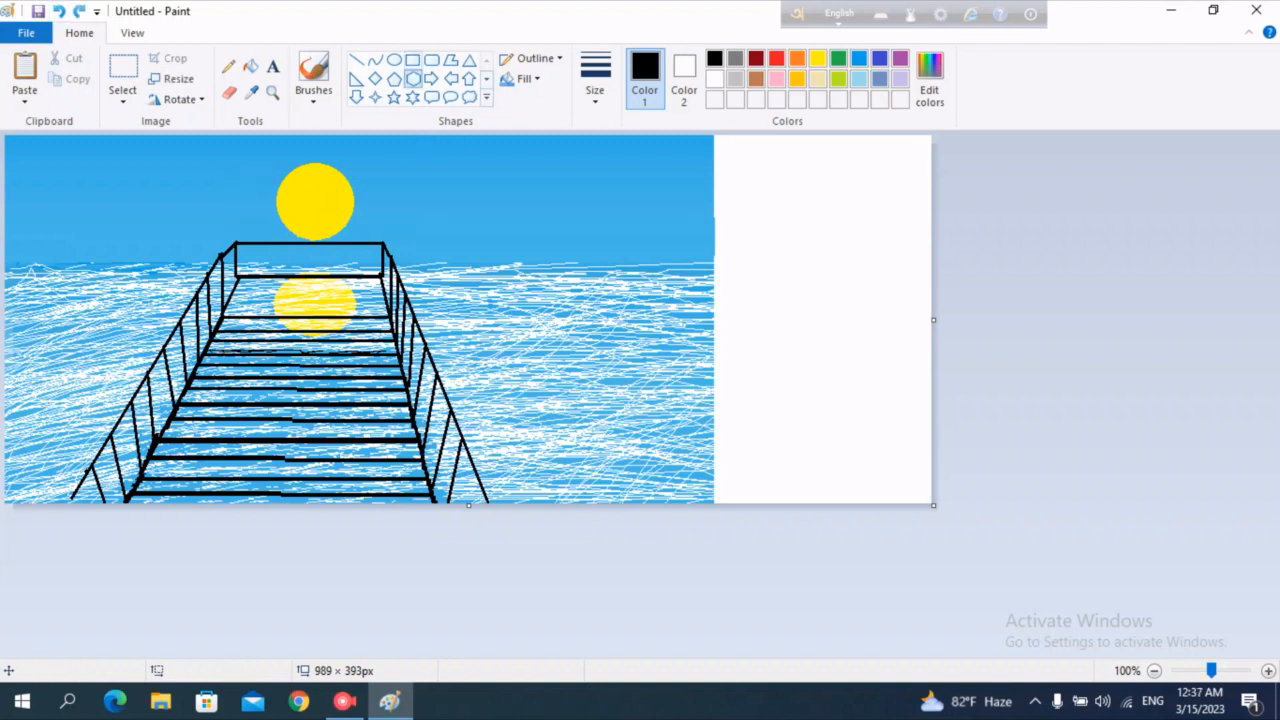
Draw a narrow black post about 6 × 97 px on the white area and move it onto the far railing's left corner.
left_click_drag(756, 181, 760, 272)
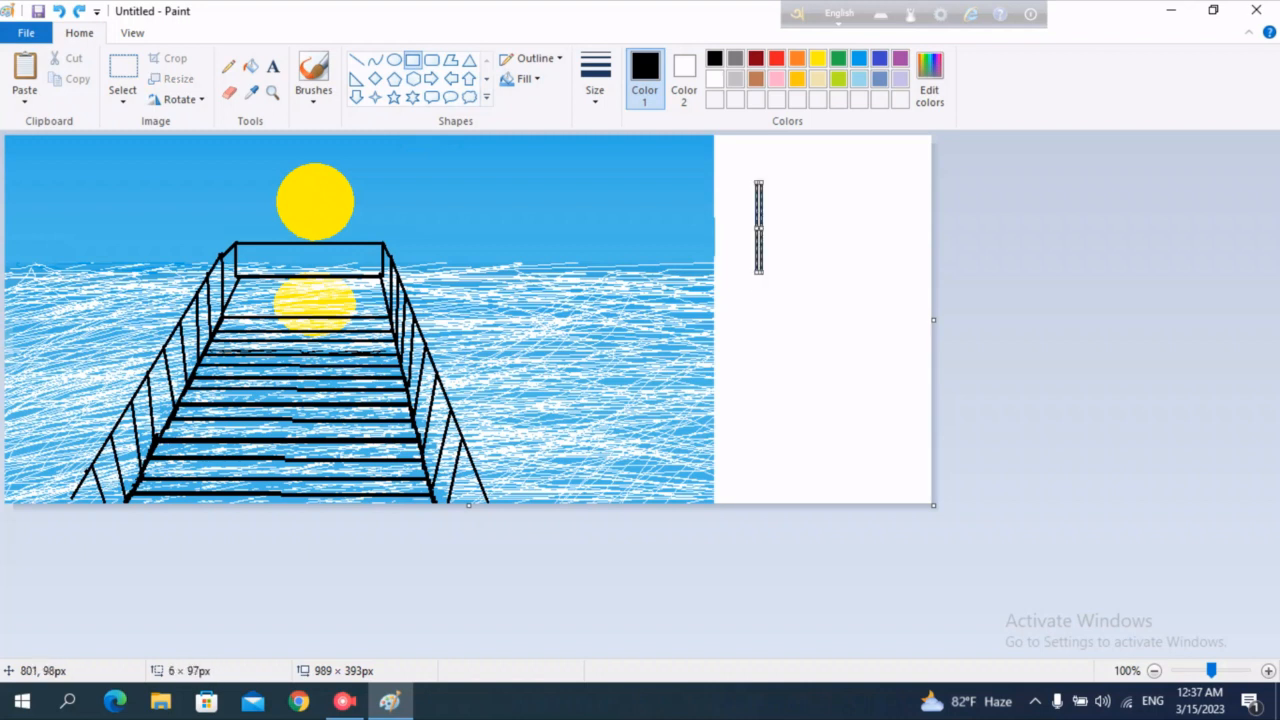
left_click(123, 68)
left_click_drag(729, 162, 795, 289)
left_click_drag(768, 241, 264, 253)
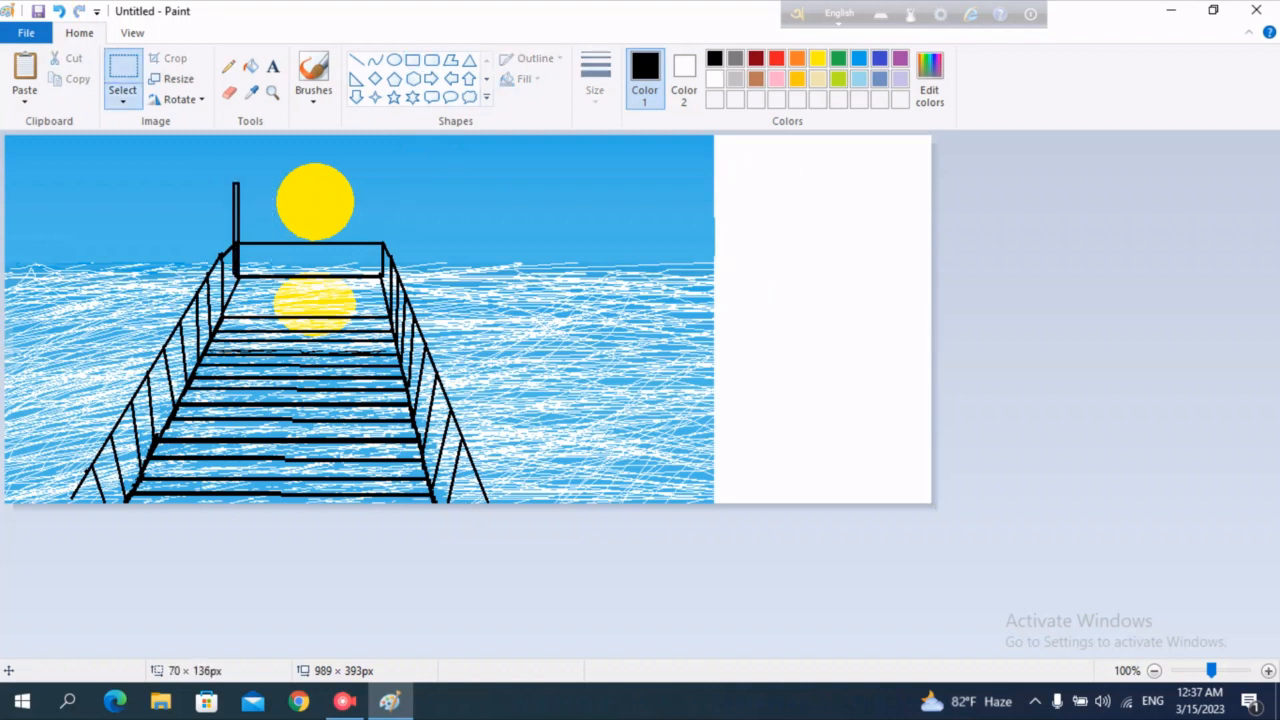
Place a copy of the post on the far railing's right corner.
left_click(25, 68)
left_click_drag(22, 183, 370, 215)
left_click(347, 230)
Try adding taller post copies where the side handrails begin, and undo them.
left_click(25, 68)
left_click_drag(23, 169, 210, 240)
left_click_drag(225, 207, 225, 116)
left_click(328, 197)
left_click(25, 68)
left_click_drag(40, 183, 399, 257)
left_click_drag(396, 208, 398, 163)
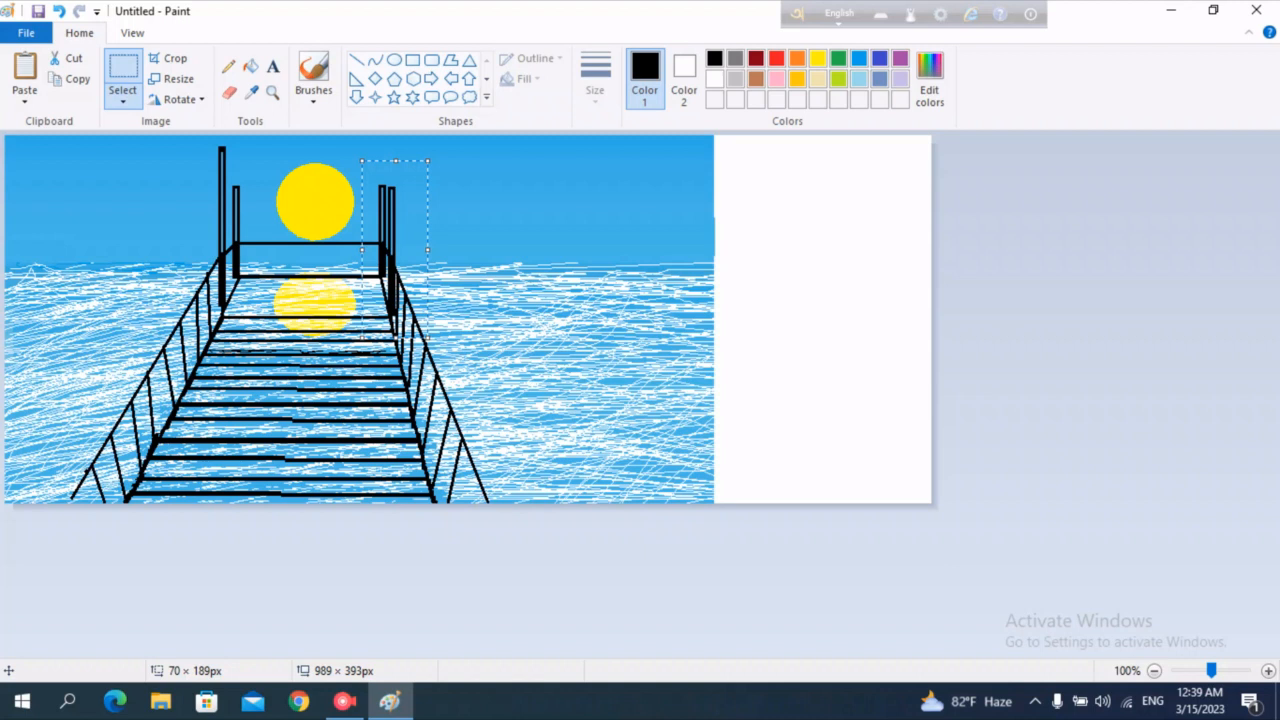
key("ctrl+z")
key("ctrl+z")
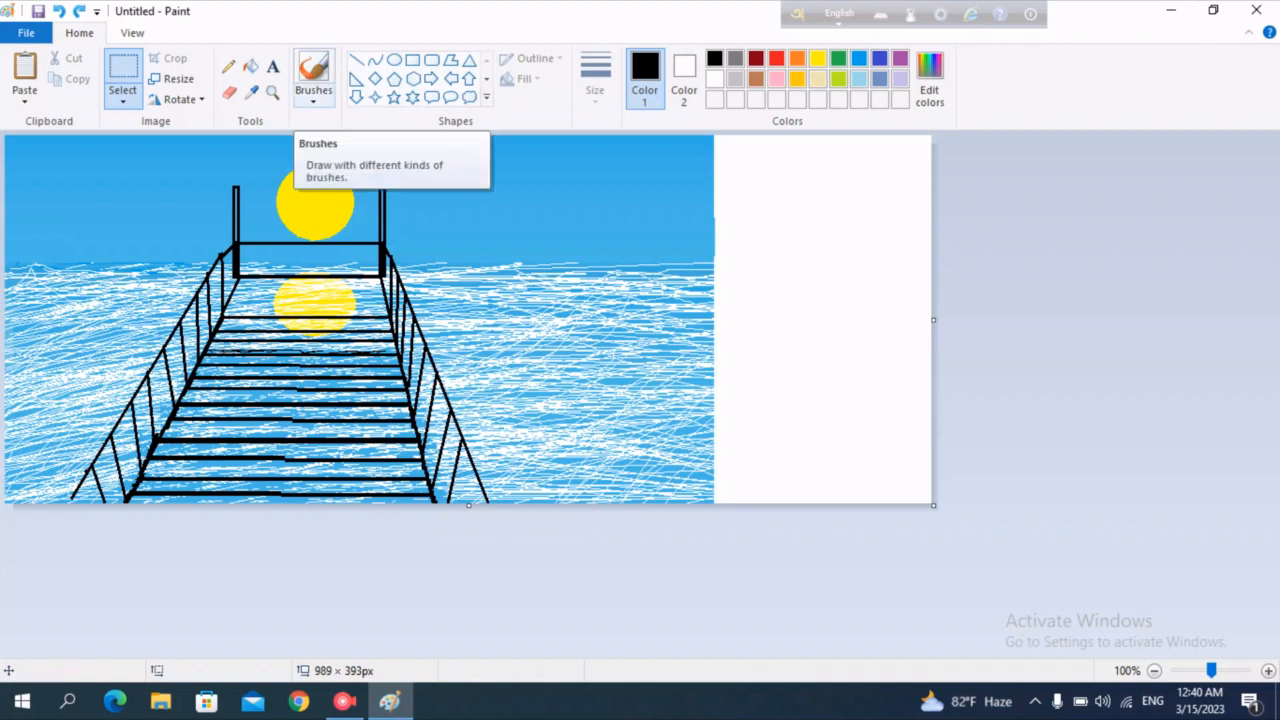
Enlarge the canvas to 1138 × 470 px and move the whole picture down to its lower edge.
left_click(469, 59)
left_click_drag(933, 320, 1073, 320)
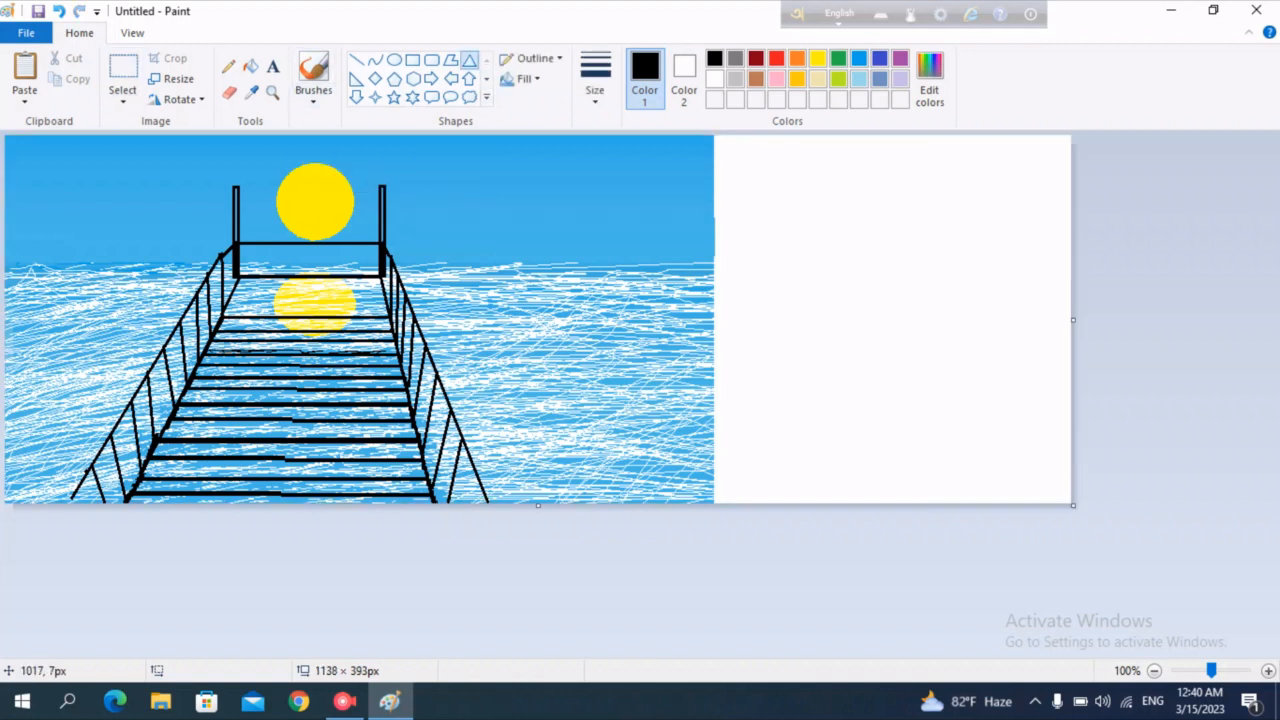
left_click_drag(538, 505, 538, 576)
left_click(122, 75)
left_click_drag(694, 397, 745, 375)
left_click_drag(672, 473, 7, 515)
left_click_drag(749, 136, 719, 135)
left_click_drag(560, 250, 560, 323)
left_click(137, 159)
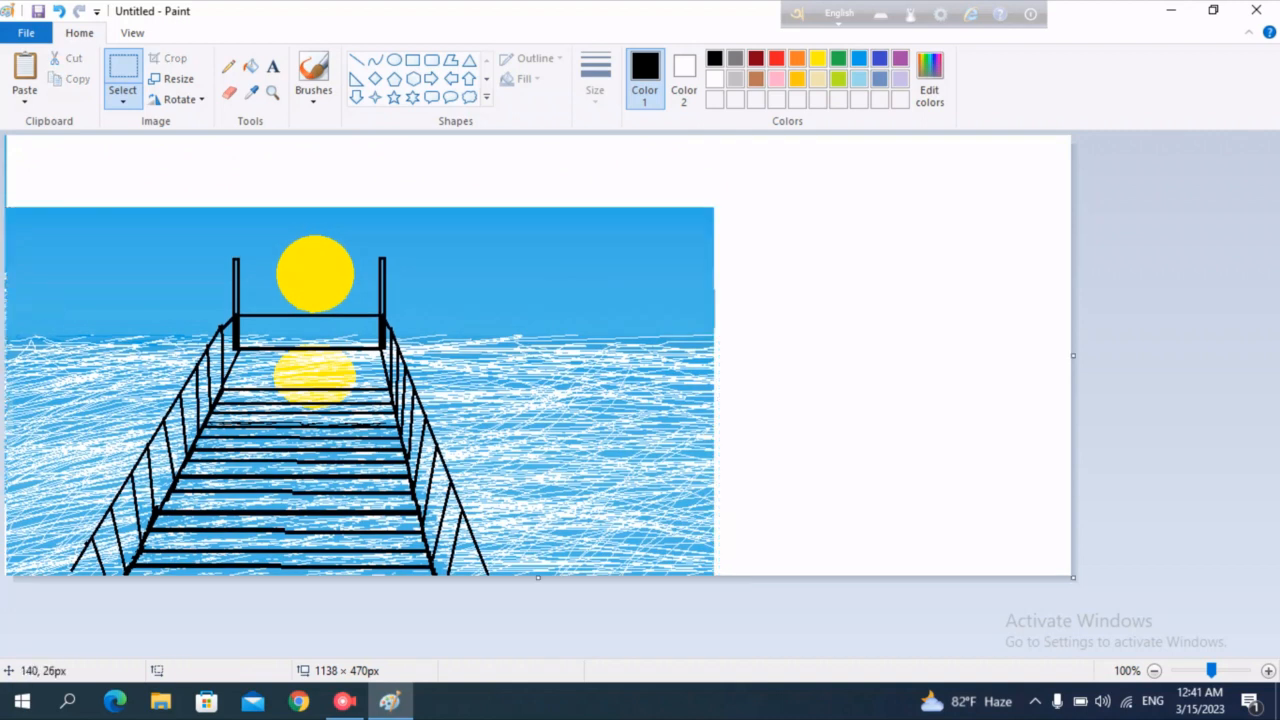
Try filling the blank strip above the picture with resized copies of a sky piece, and remove them.
left_click(24, 75)
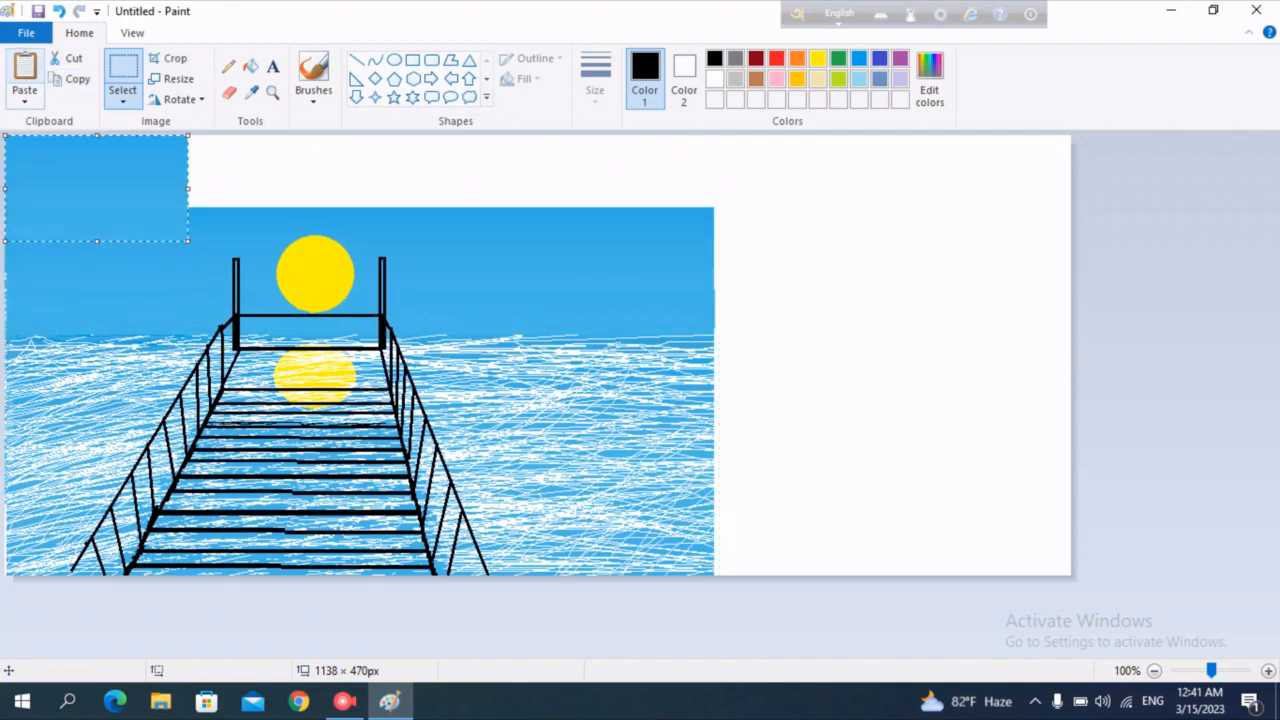
mouse_move(188, 189)
left_mouse_down()
mouse_move(404, 189)
mouse_move(189, 189)
left_mouse_up()
left_click_drag(97, 241, 97, 220)
left_click_drag(189, 178, 715, 178)
key("Escape")
mouse_move(564, 186)
left_mouse_down()
mouse_move(564, 208)
mouse_move(608, 215)
mouse_move(587, 200)
left_mouse_up()
right_click(546, 194)
left_click(597, 333)
left_click_drag(275, 228, 392, 209)
left_click(25, 68)
left_click_drag(97, 241, 125, 180)
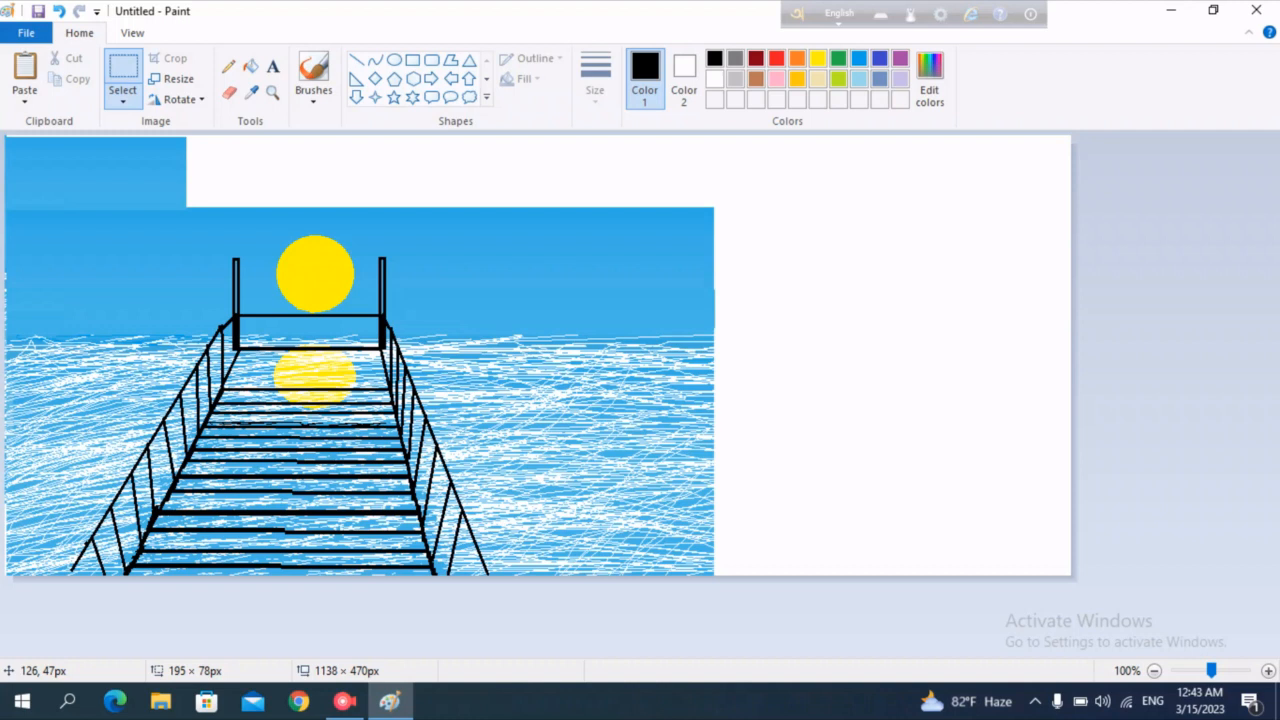
key("Delete")
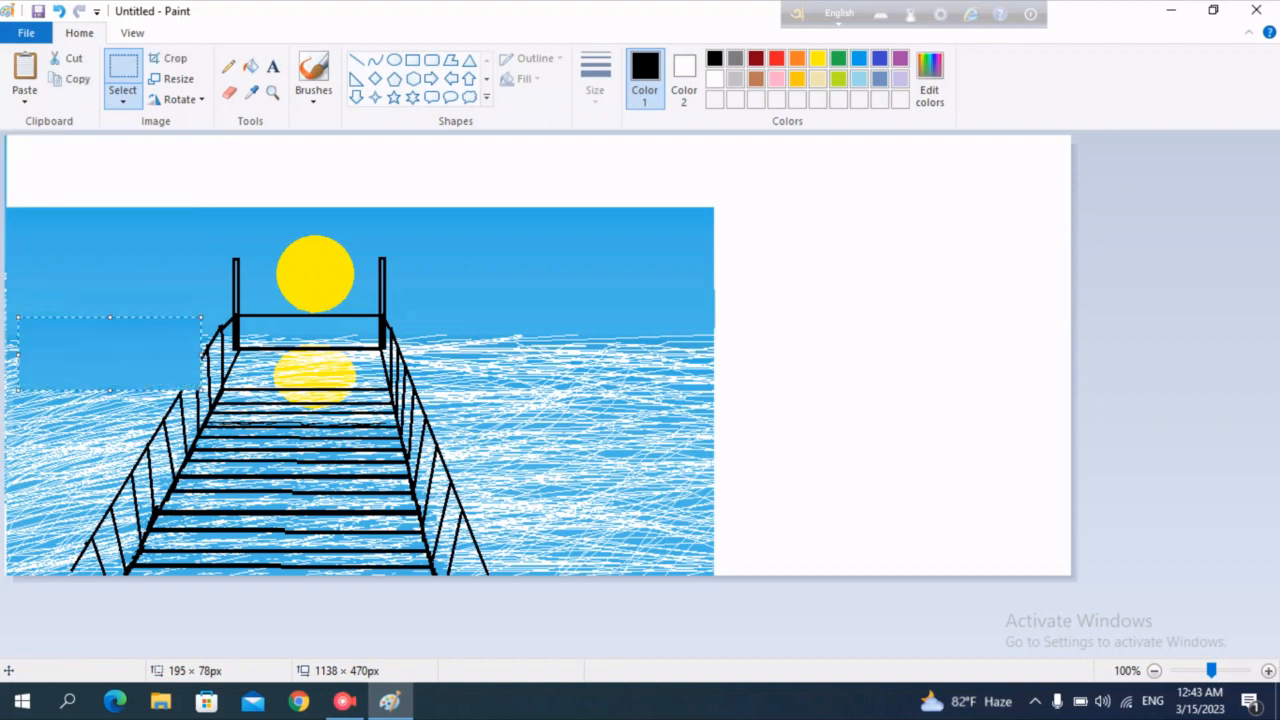
Copy a block of sky, turn the copies upside down and place them side by side along the blank strip above the picture.
left_click_drag(218, 205, 5, 330)
left_click(24, 70)
left_click(179, 100)
left_click(203, 184)
left_click_drag(148, 203, 419, 117)
key("ctrl+v")
left_click_drag(372, 188, 358, 187)
left_click_drag(254, 173, 262, 173)
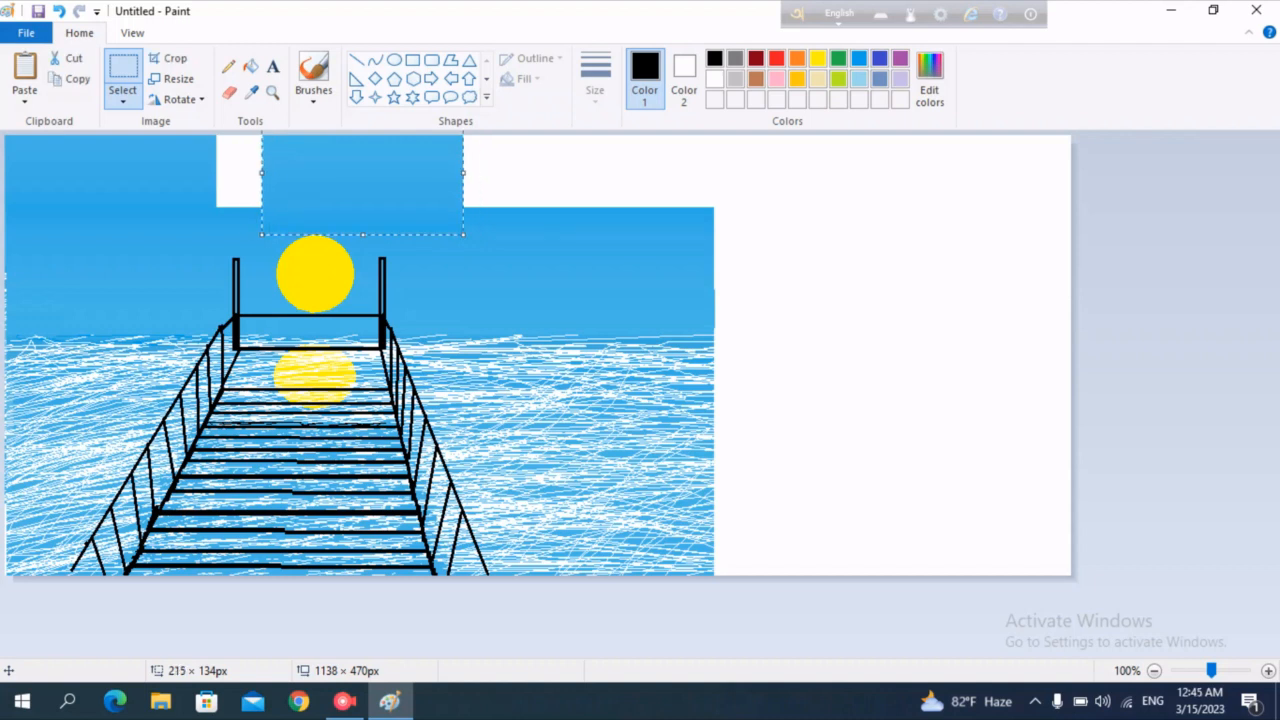
left_click_drag(352, 168, 327, 107)
left_click(180, 99)
left_click(212, 163)
left_click_drag(330, 152, 490, 161)
Cover the strip's remaining right-hand gap with another sky copy and delete the part extending past the painted area.
key("ctrl+v")
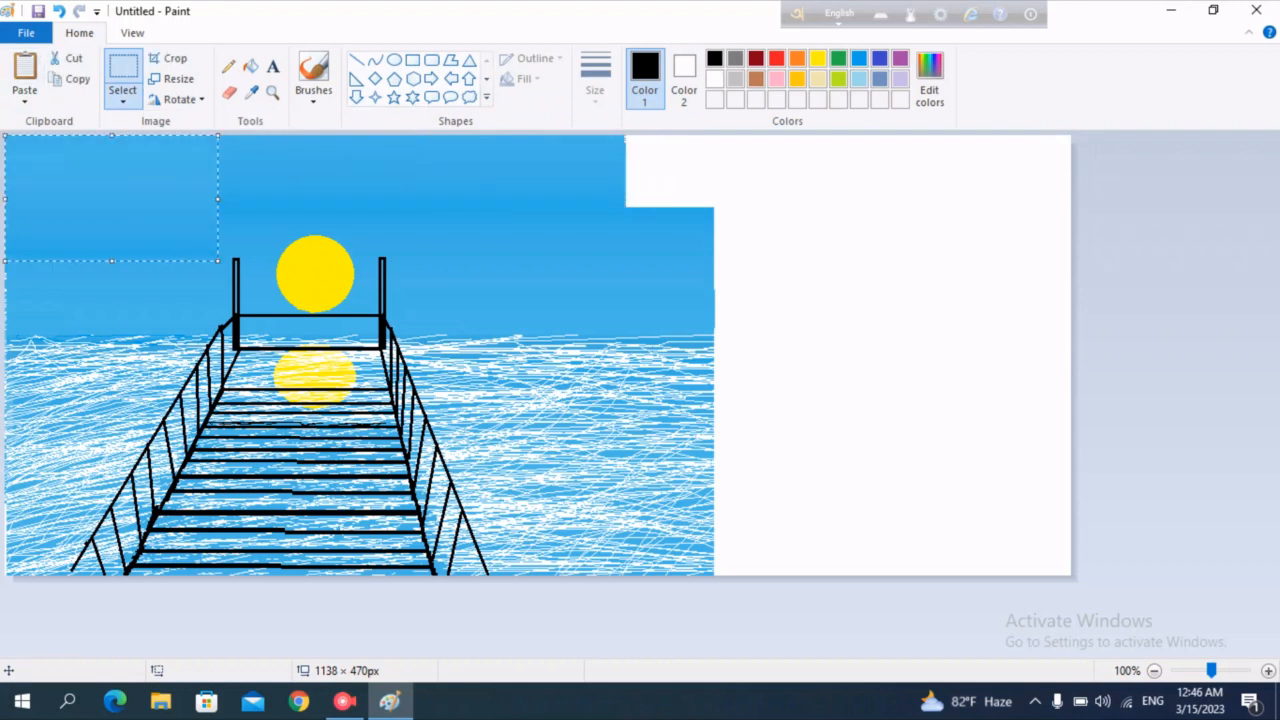
left_click_drag(157, 156, 777, 156)
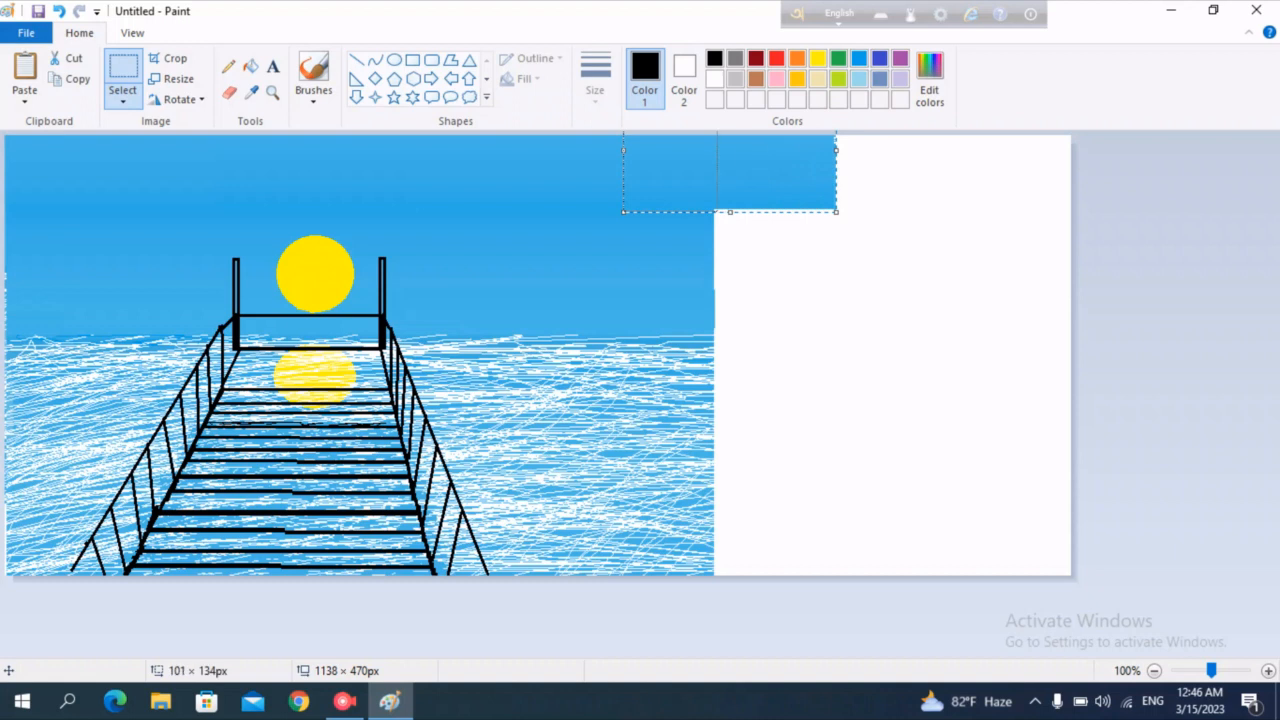
key("Delete")
Draw a triangular roof outline resting on the two tall posts at the pier's far end.
left_click(469, 60)
left_click_drag(236, 158, 384, 259)
left_click_drag(237, 211, 234, 213)
left_click_drag(310, 159, 311, 157)
key("Escape")
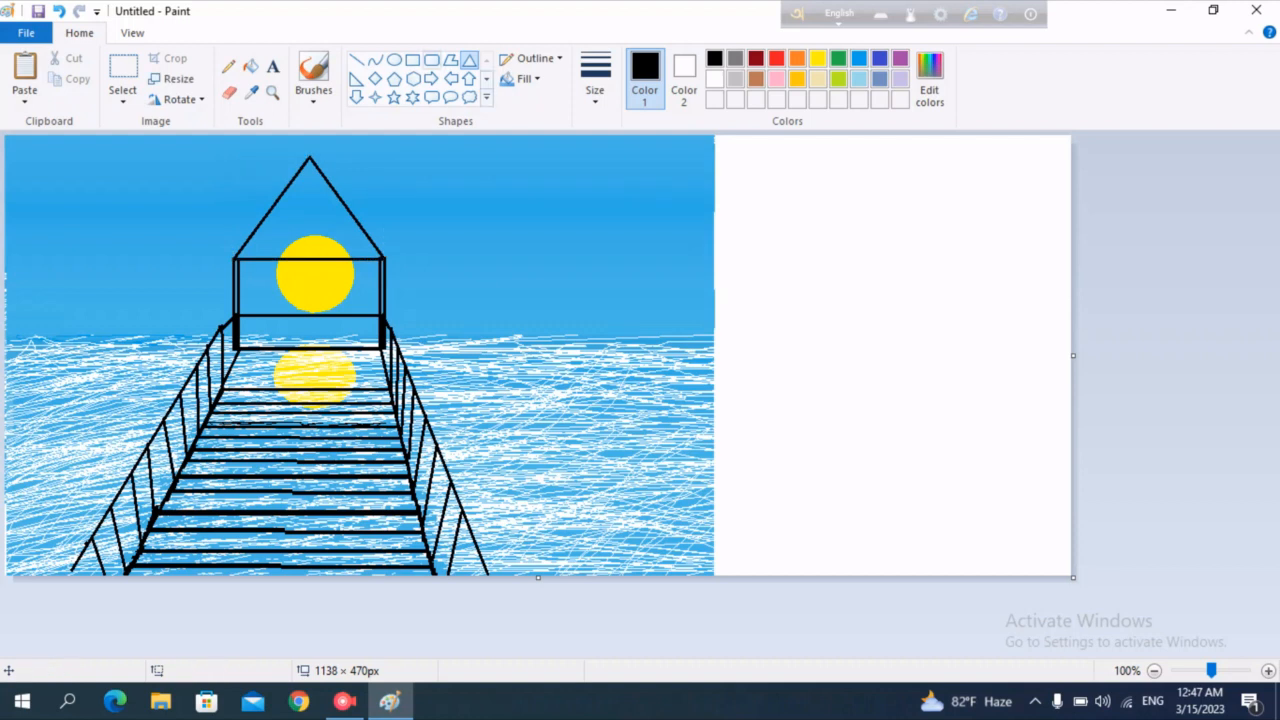
Try adding two curves beneath the roof, arching from its middle down to the left and right posts.
left_click(374, 60)
left_click_drag(278, 262, 234, 316)
left_click_drag(287, 281, 326, 226)
mouse_move(236, 316)
left_mouse_down()
mouse_move(235, 282)
mouse_move(279, 315)
mouse_move(259, 322)
left_mouse_up()
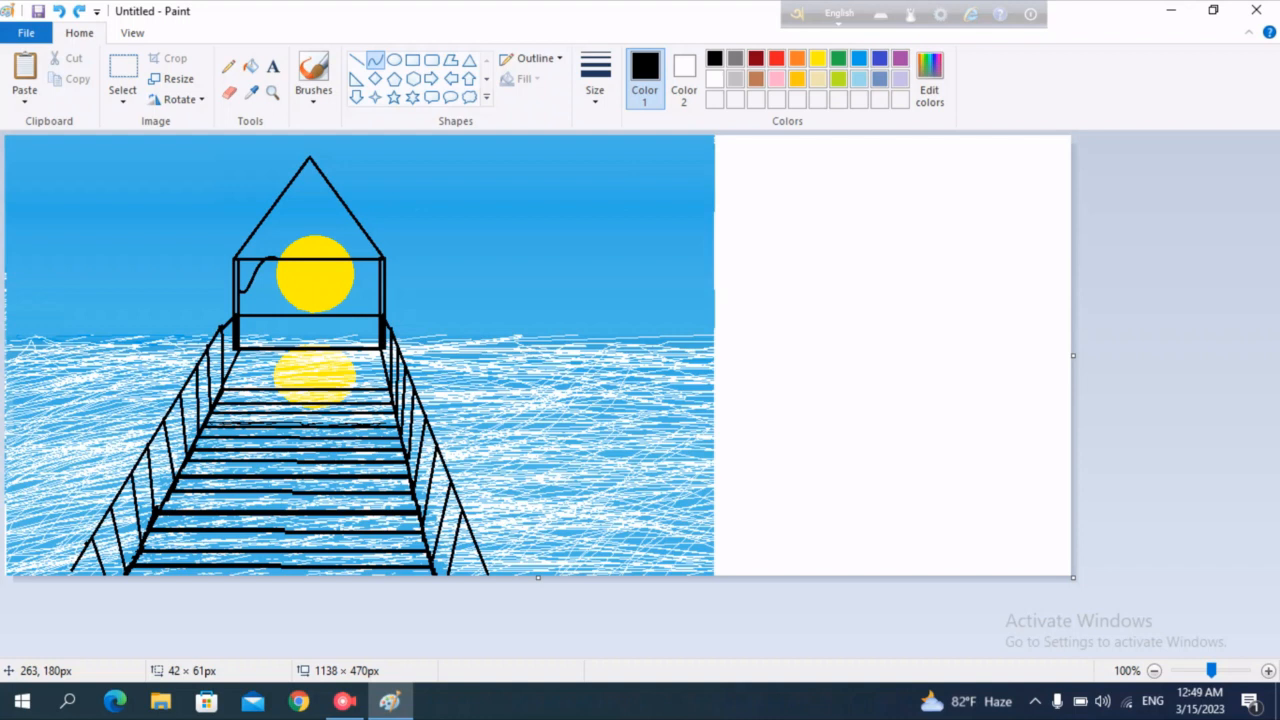
left_click_drag(251, 298, 251, 298)
right_click(256, 274)
left_click(290, 286)
left_click_drag(297, 260, 387, 273)
left_click(183, 175)
left_click(424, 304)
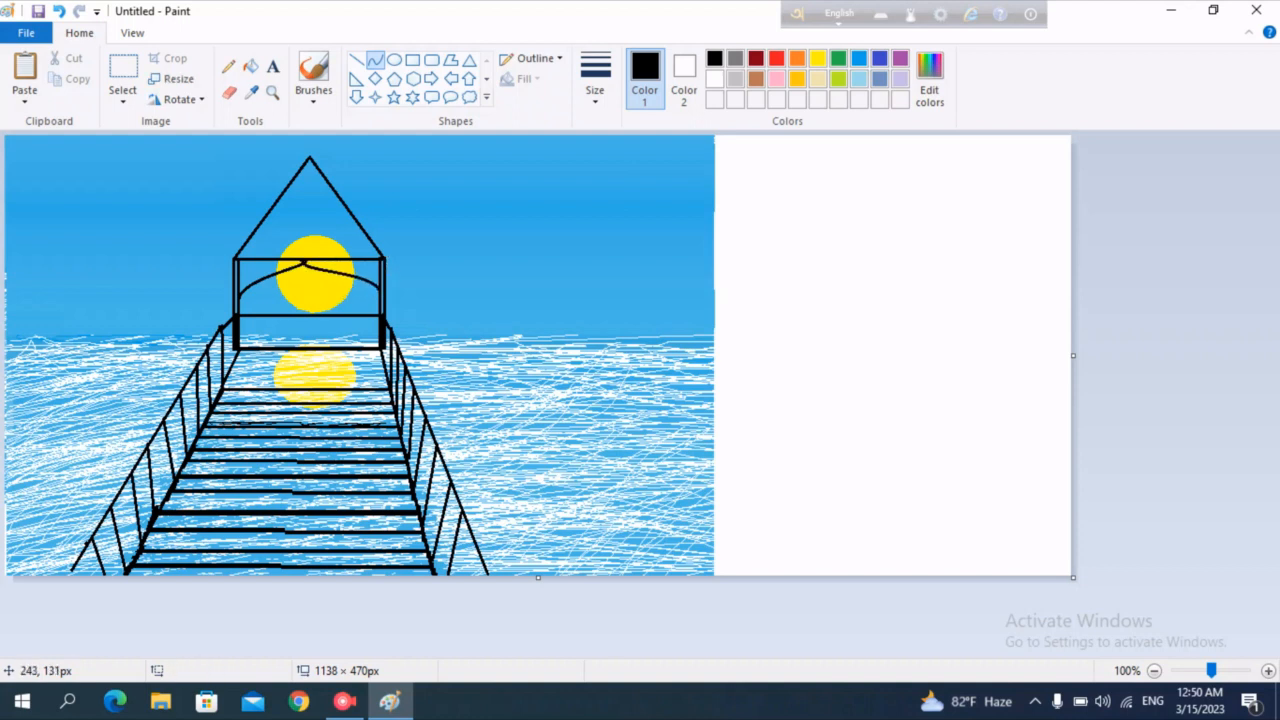
Undo the curves and the triangular roof between the posts.
key("ctrl+z")
key("ctrl+z")
key("ctrl+z")
key("ctrl+z")
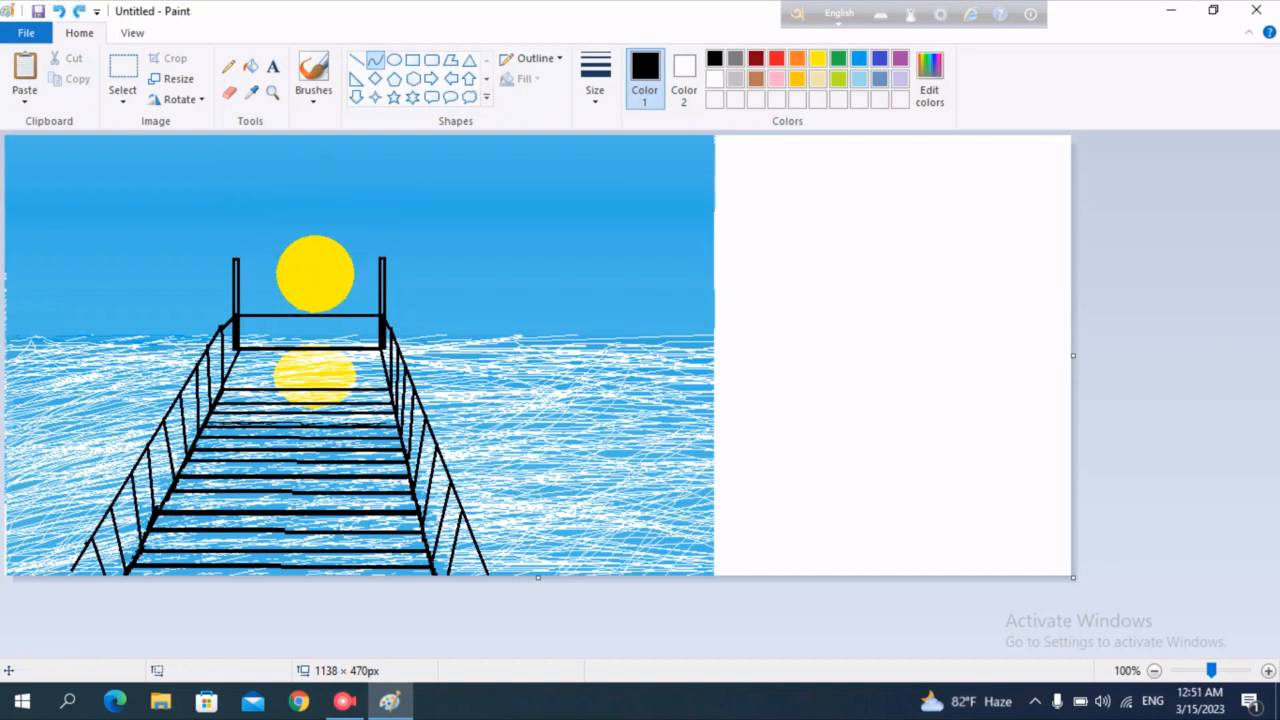
Cover the left tall post above the far railing with a copied piece of sky.
left_click(123, 68)
left_click(70, 58)
left_click(25, 68)
left_click_drag(79, 182, 234, 289)
left_click(25, 68)
left_click(25, 68)
left_click_drag(72, 168, 225, 279)
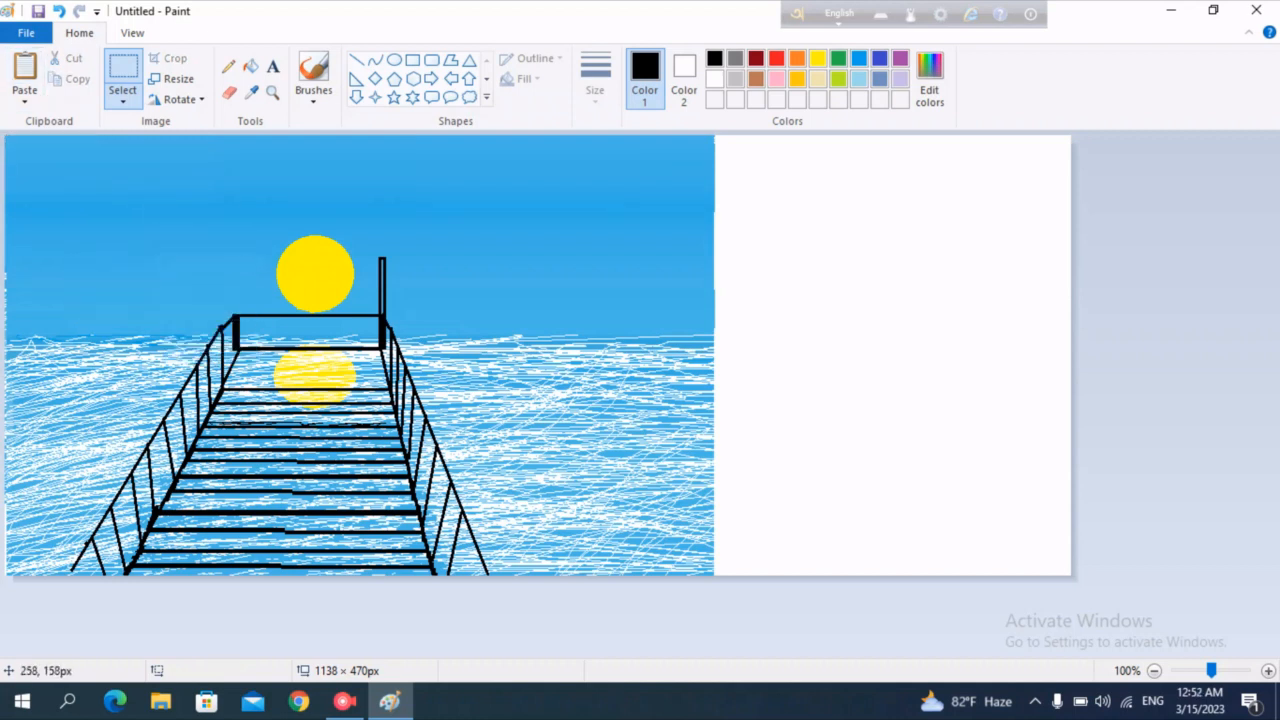
Copy another piece of sky and cover the right tall post above the far railing.
left_click_drag(395, 262, 411, 318)
left_click(72, 79)
left_click(25, 68)
left_click_drag(12, 162, 386, 247)
left_click(473, 247)
Top both far railing corners with flat oval caps and round knobs, the left knob about 24 × 25 px.
left_click(394, 60)
mouse_move(225, 310)
left_mouse_down()
mouse_move(245, 316)
mouse_move(232, 298)
mouse_move(258, 318)
mouse_move(223, 303)
mouse_move(238, 294)
left_mouse_up()
left_click(397, 317)
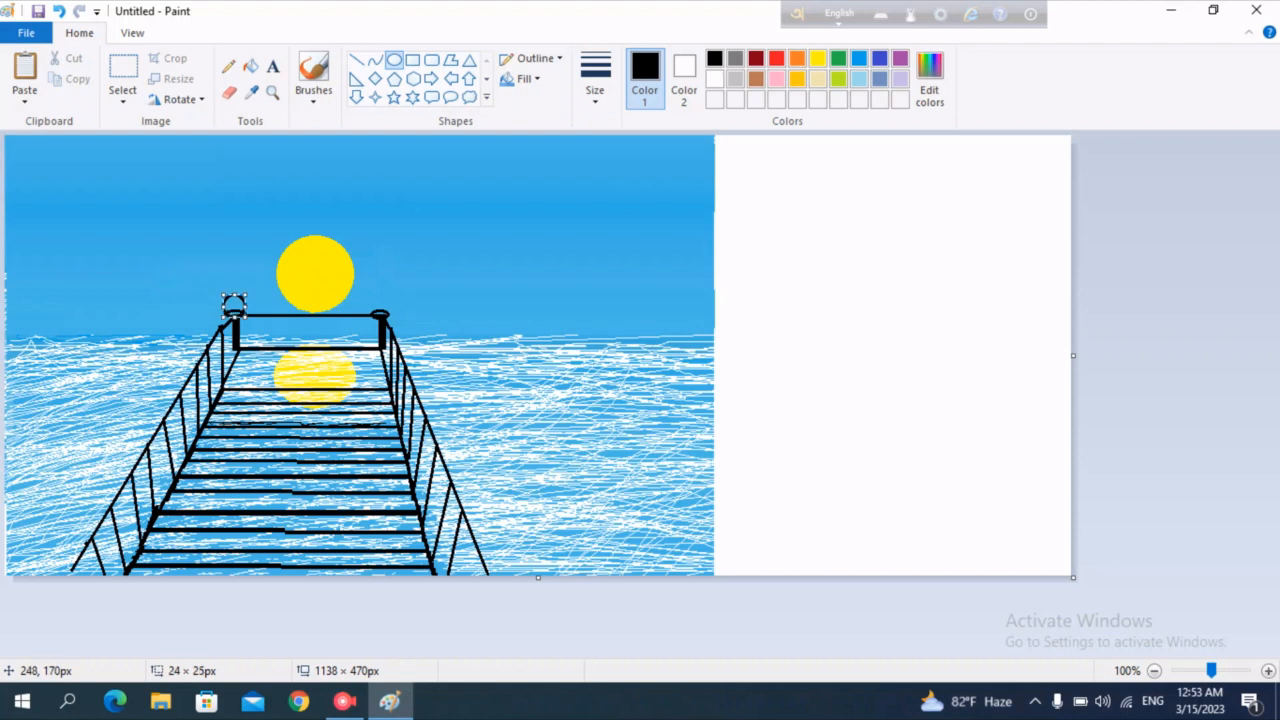
left_click(179, 232)
mouse_move(369, 298)
left_mouse_down()
mouse_move(391, 319)
mouse_move(383, 308)
left_mouse_up()
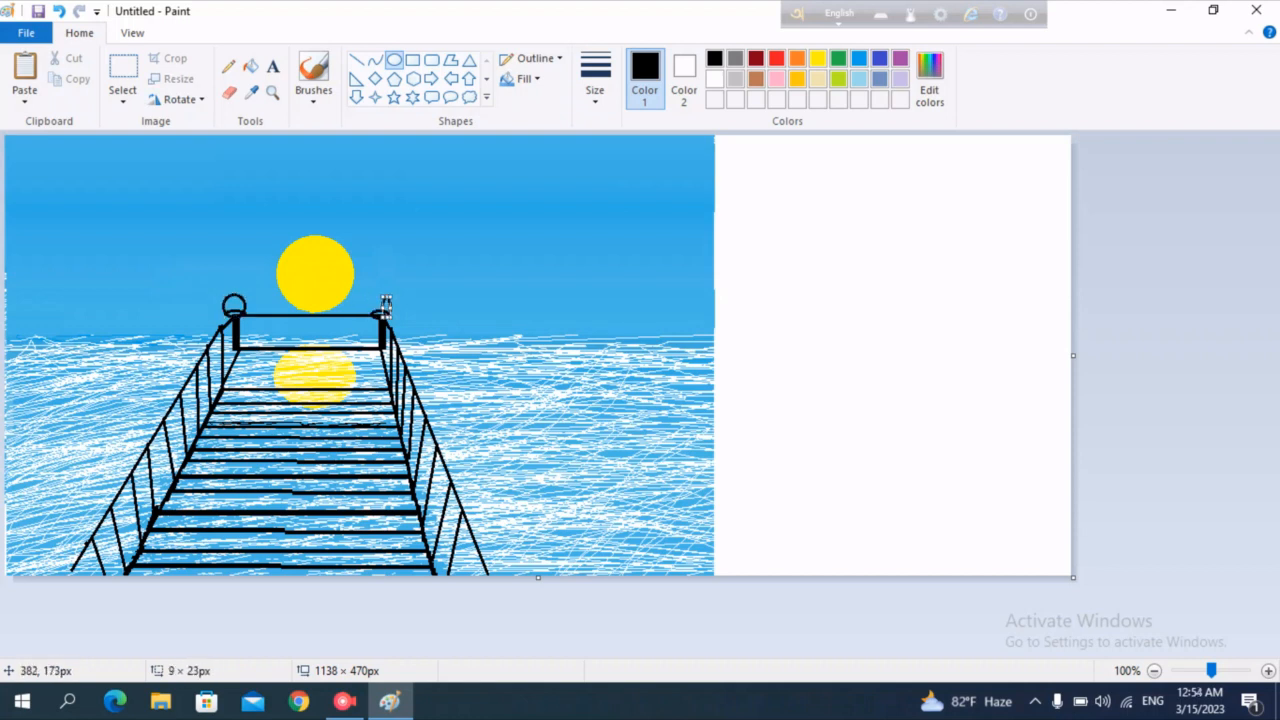